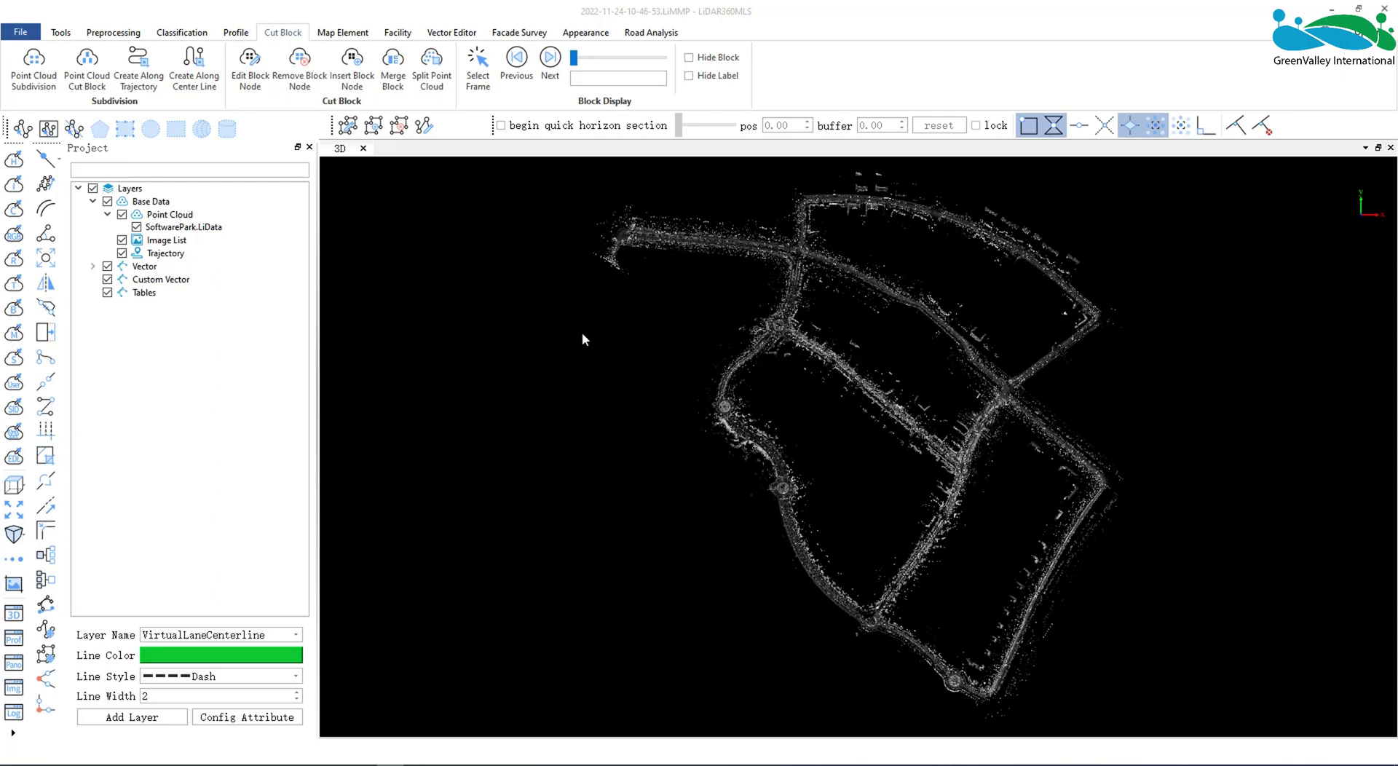
Subdivide the point cloud by map scale 1:1000, giving 500 m by 500 m blocks.
click(49, 80)
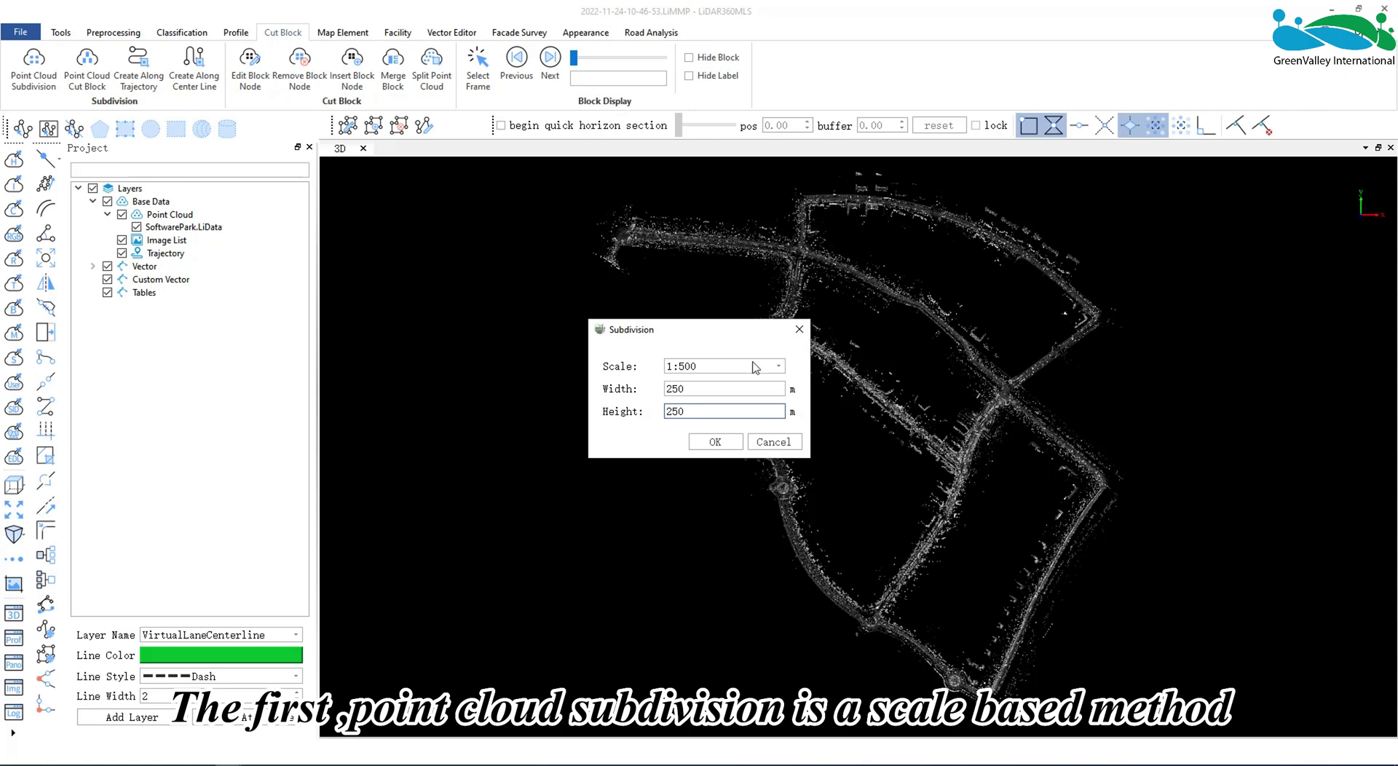
click(778, 366)
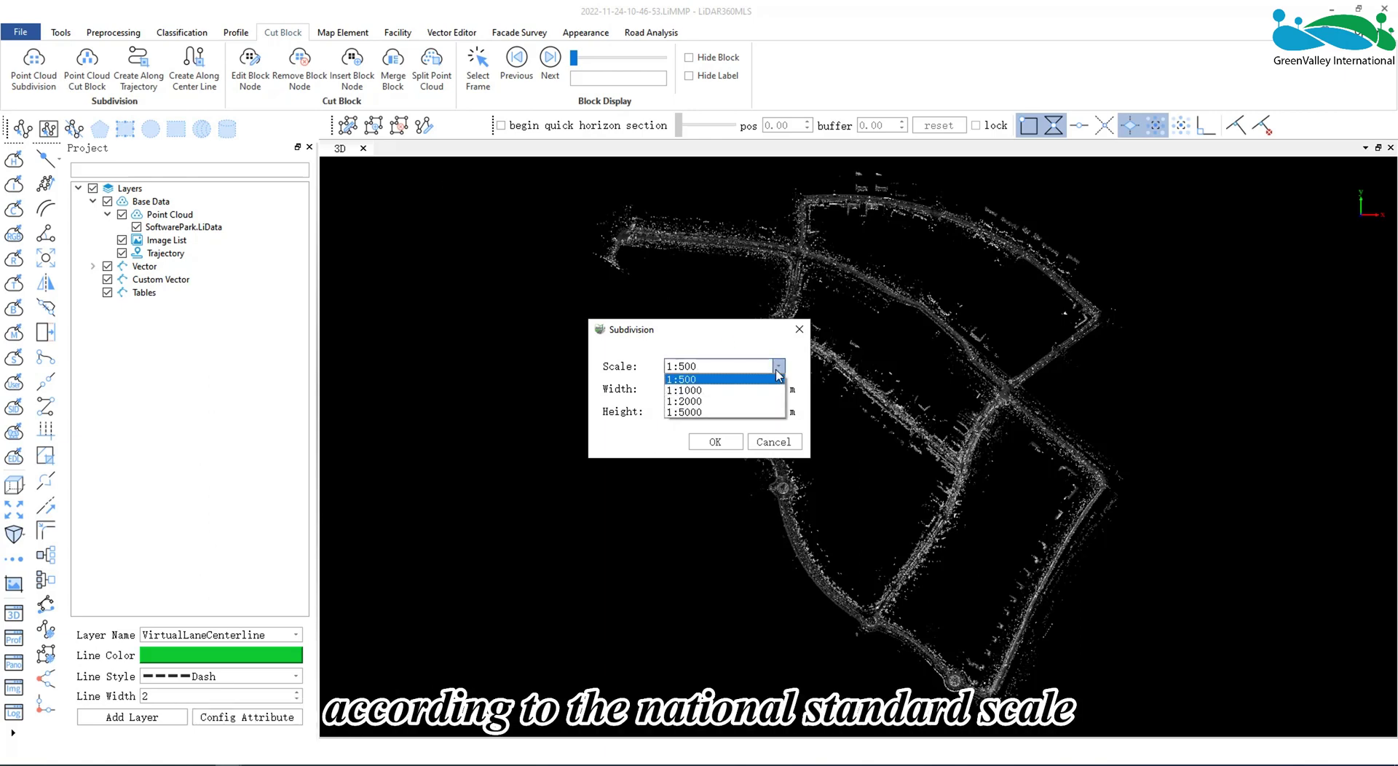
click(695, 391)
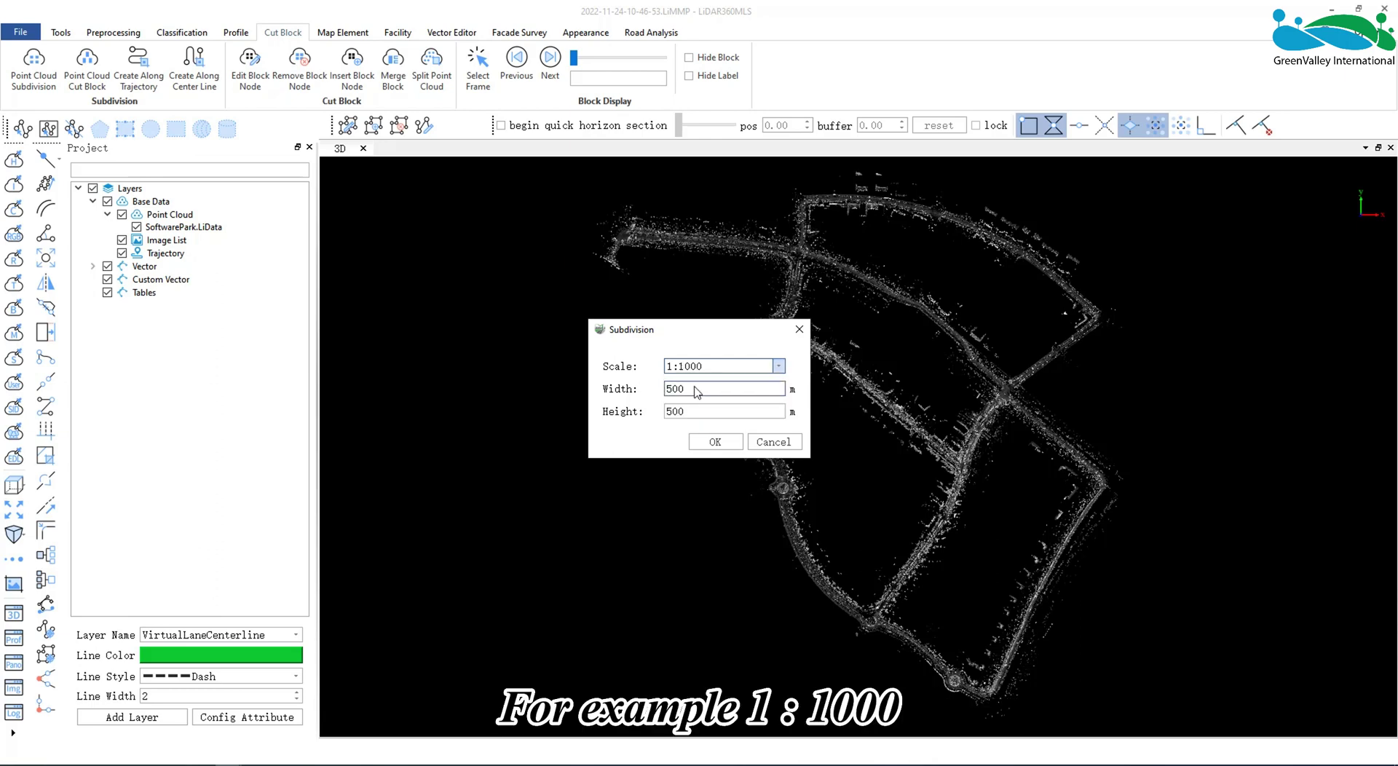
click(717, 442)
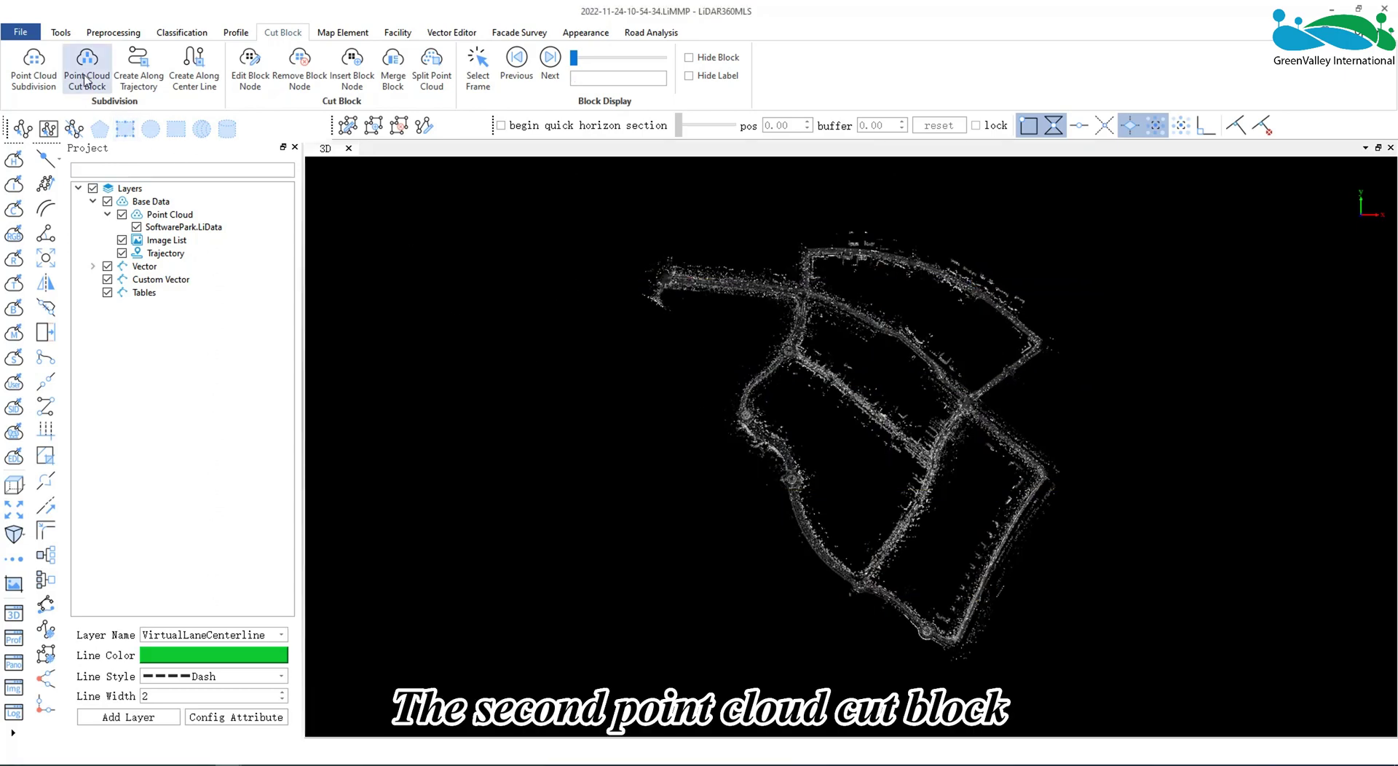
Cut the point cloud into custom blocks with width 500 and height 800.
click(86, 80)
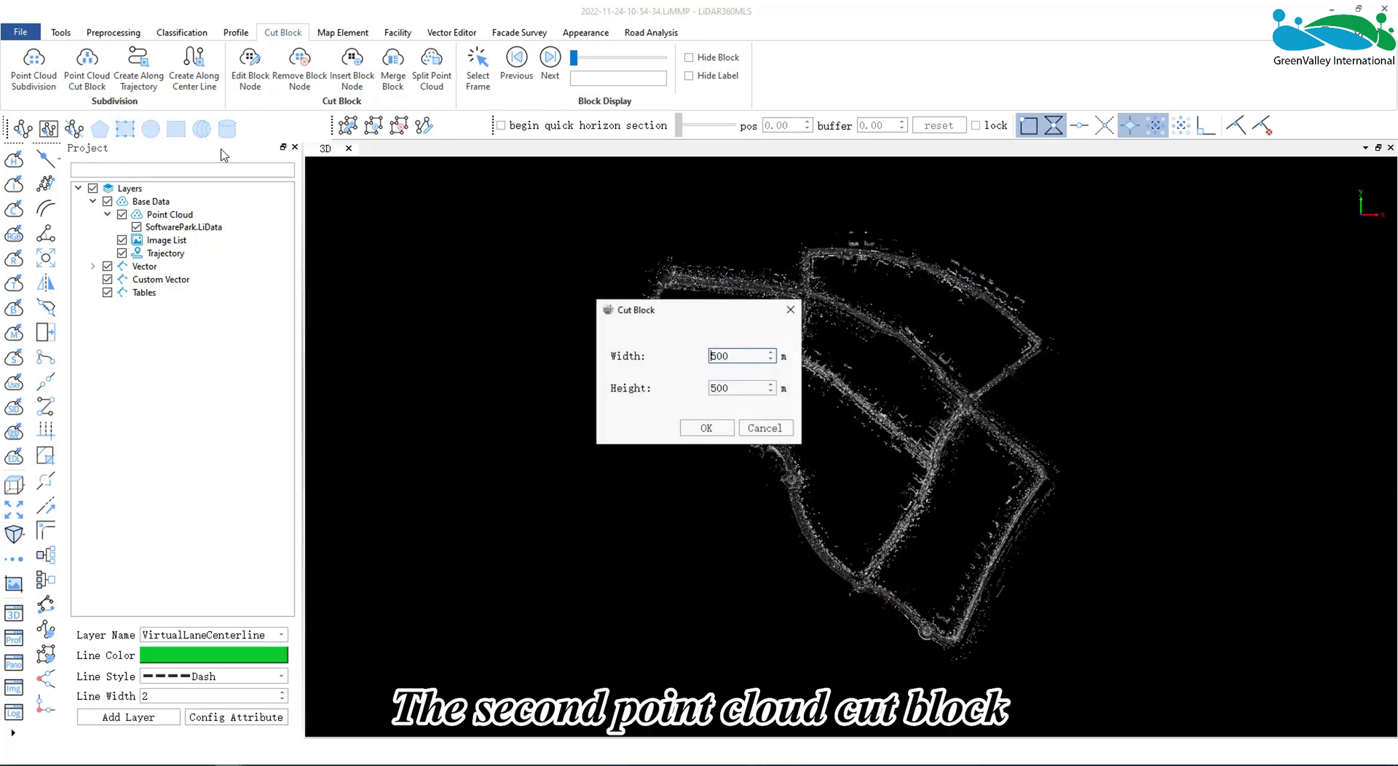
click(771, 352)
click(771, 353)
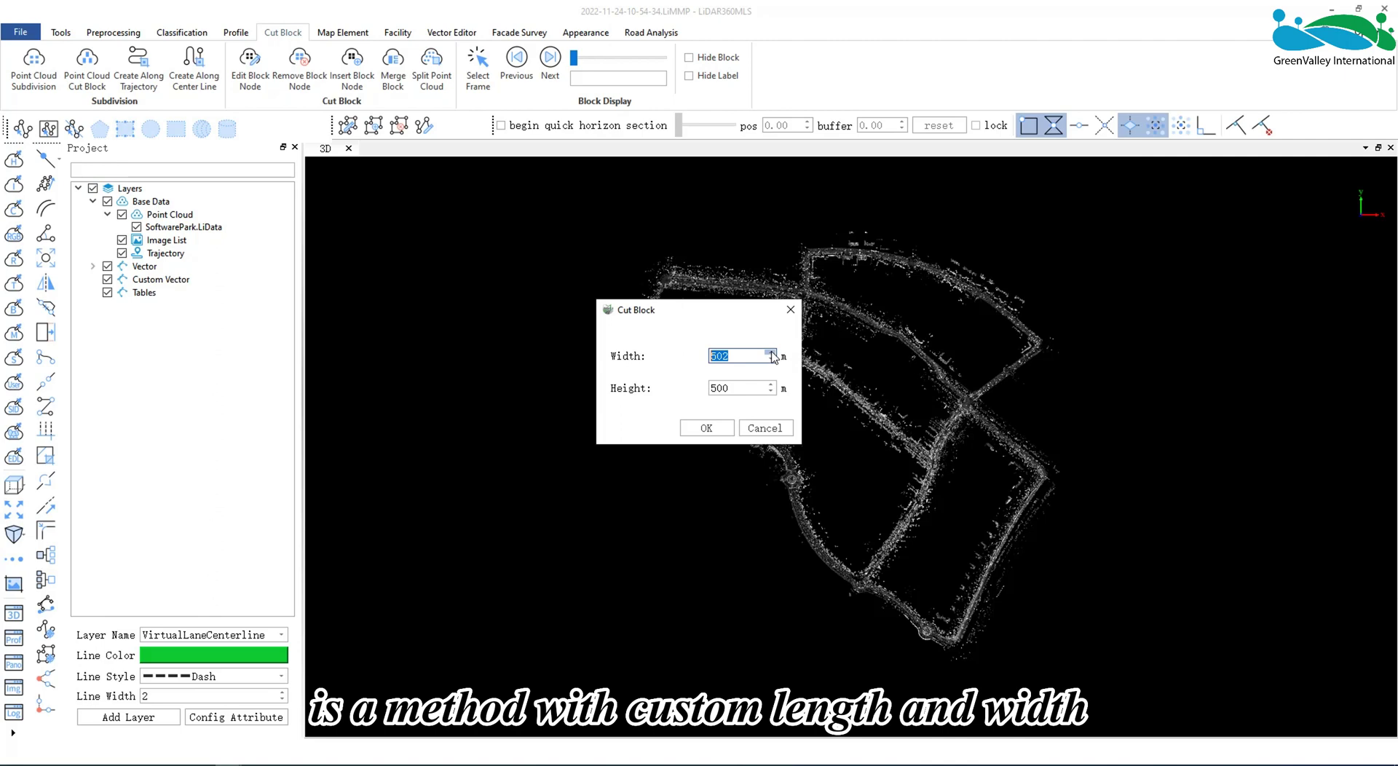
click(771, 352)
click(771, 352)
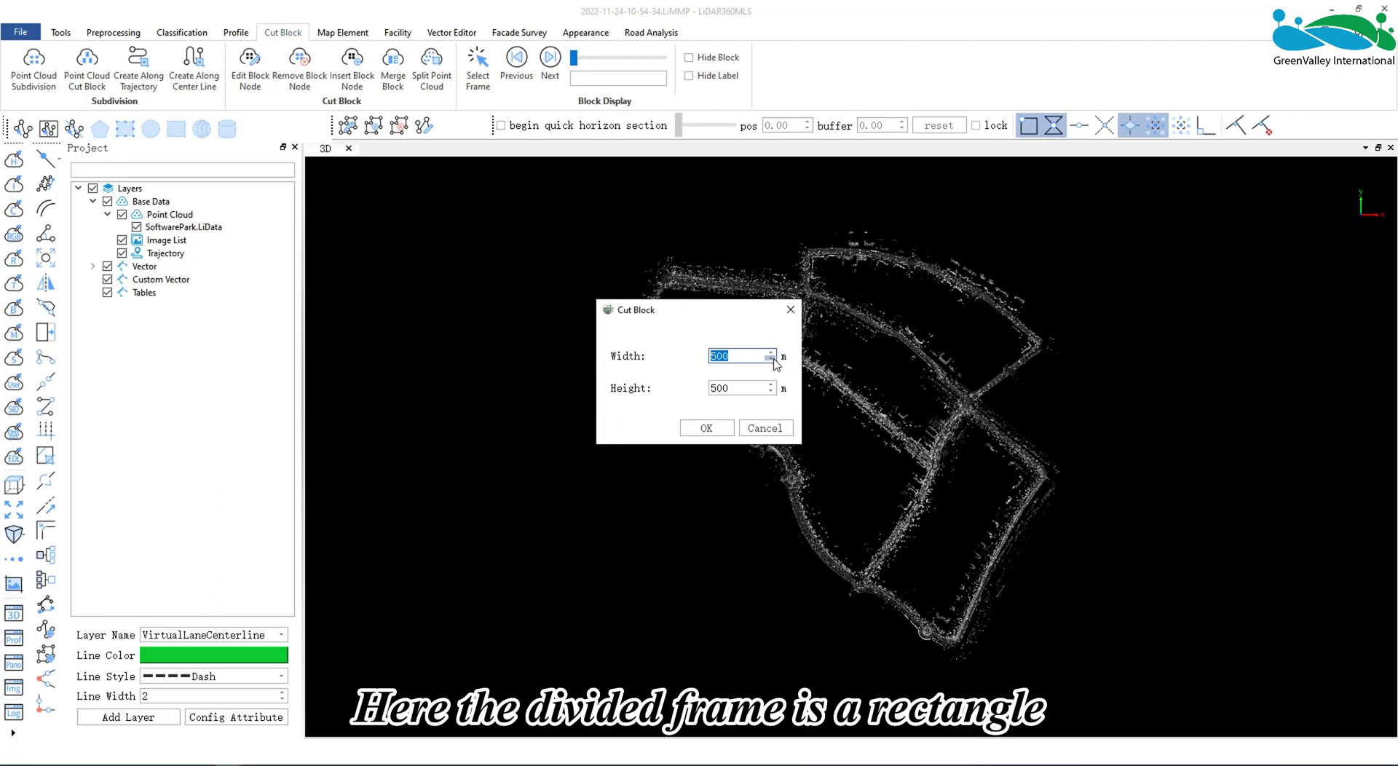
click(770, 384)
click(771, 384)
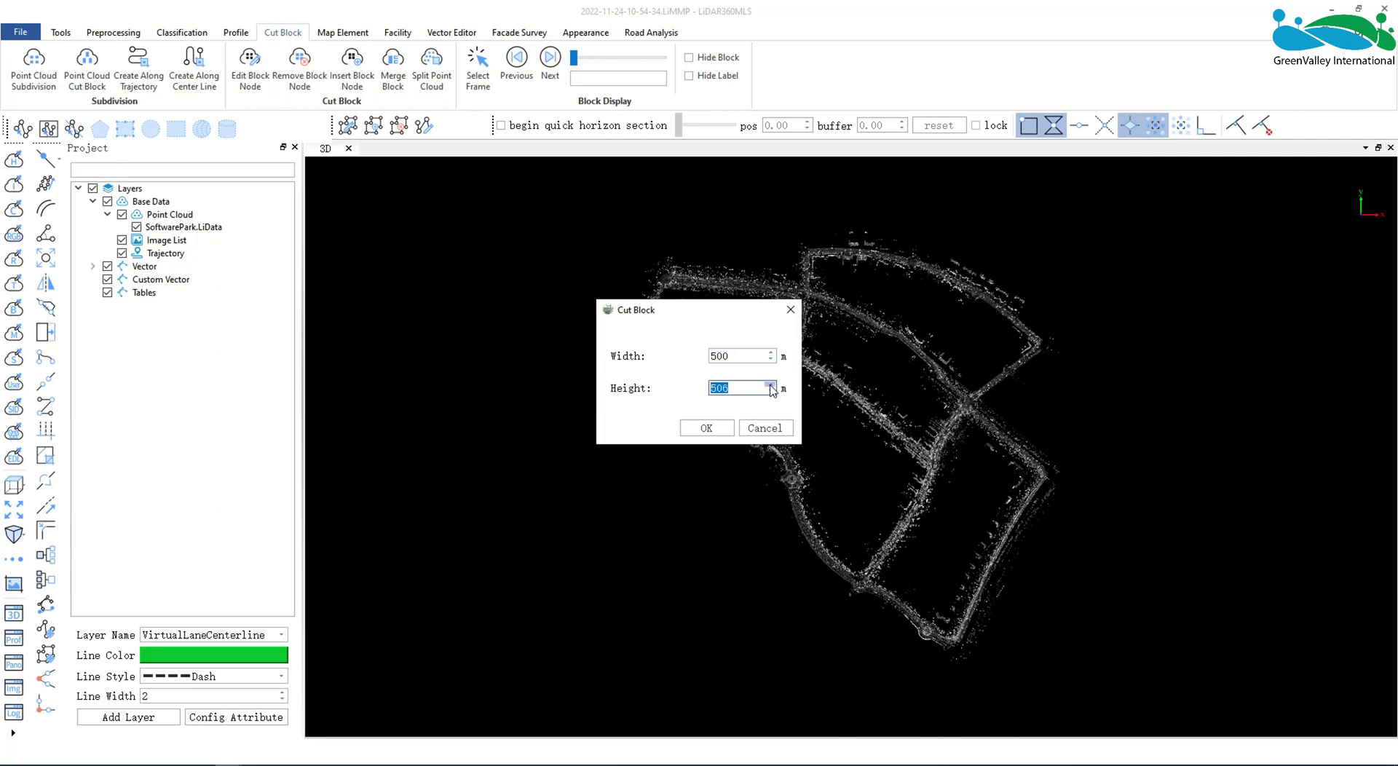
click(771, 386)
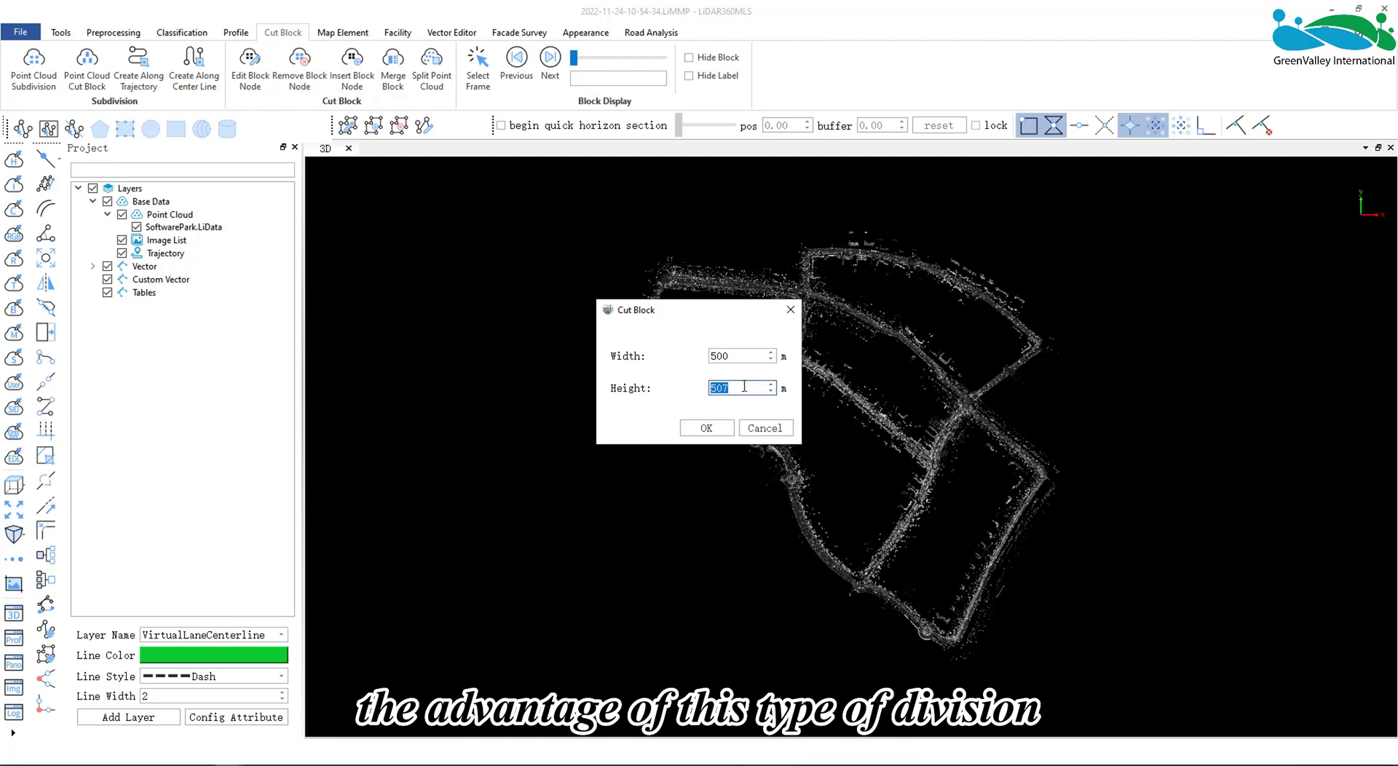
key(BackSpace)
text(8)
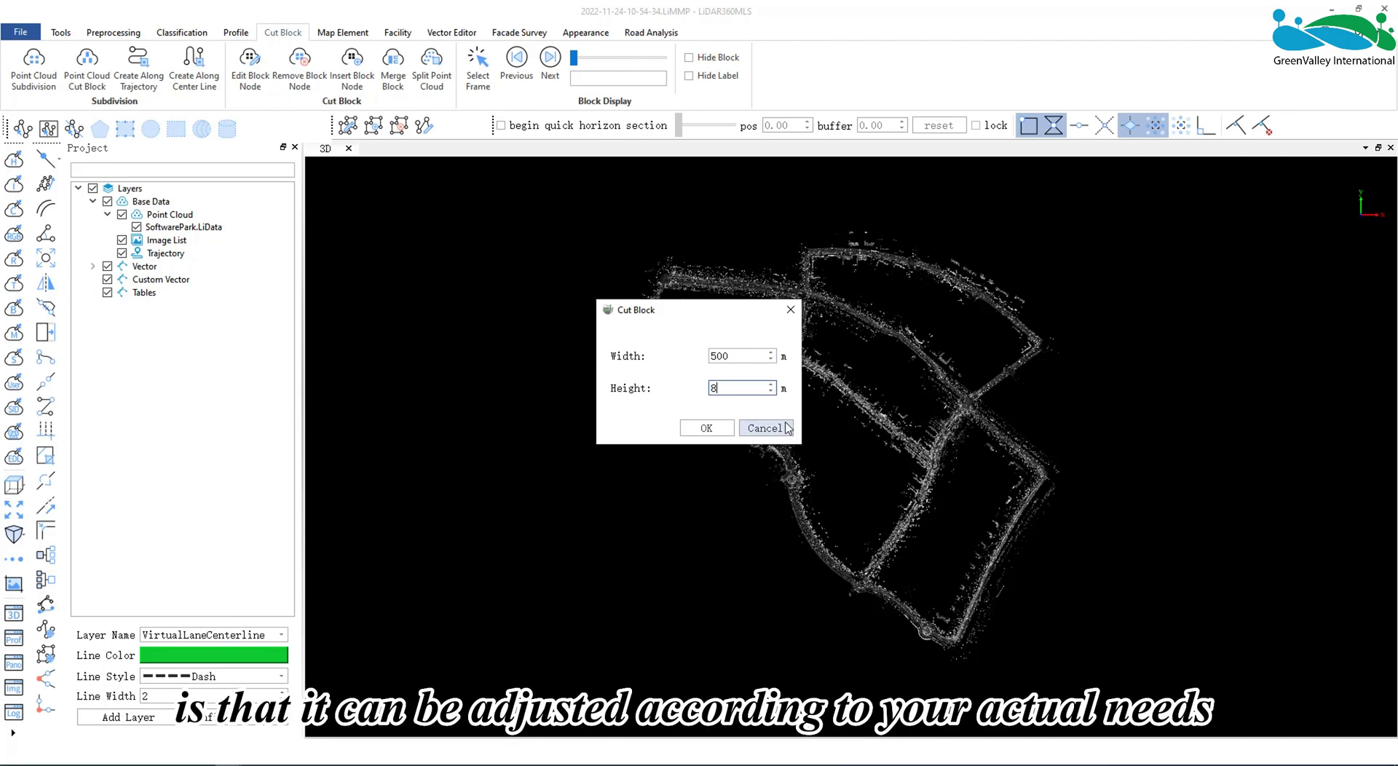
text(00)
click(706, 428)
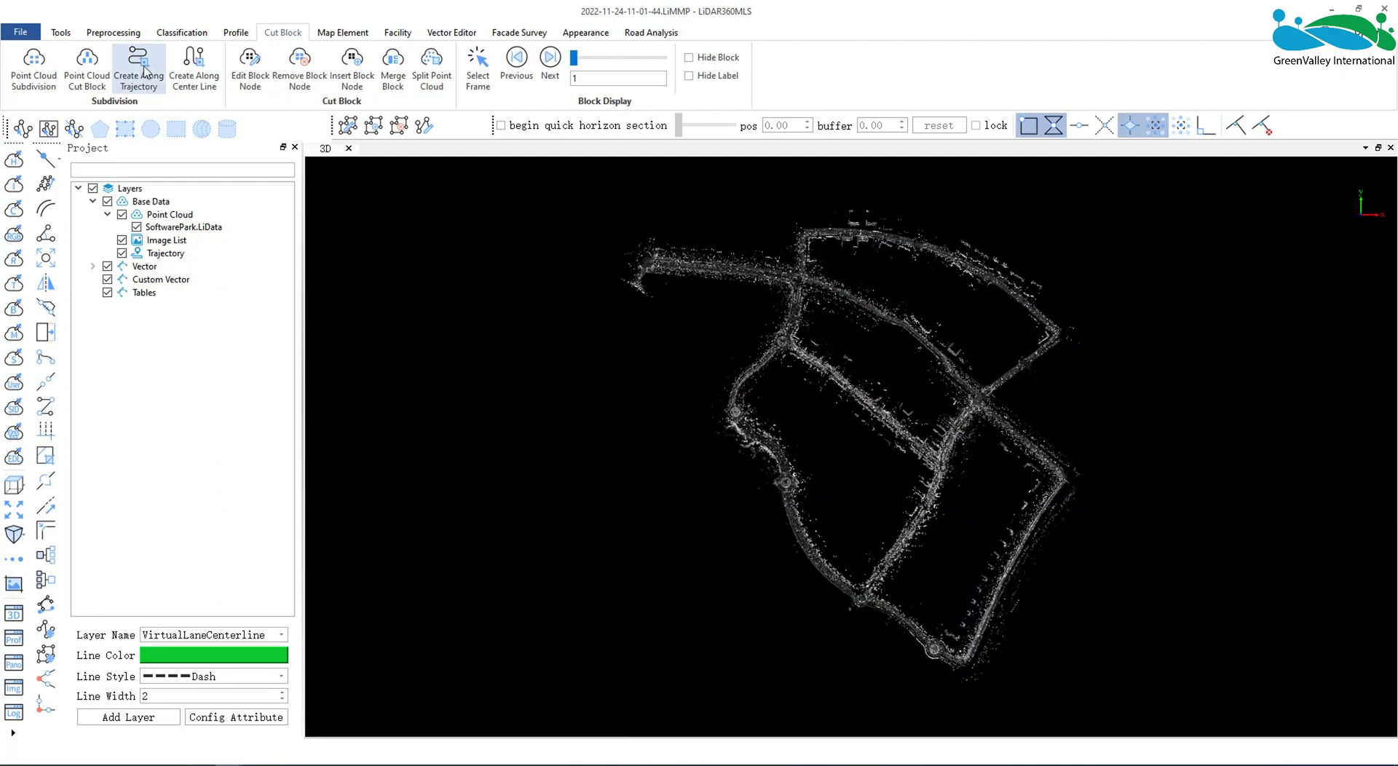
Dismiss the missing-trajectory warning and add t1.traj as the project's trajectory file.
click(144, 71)
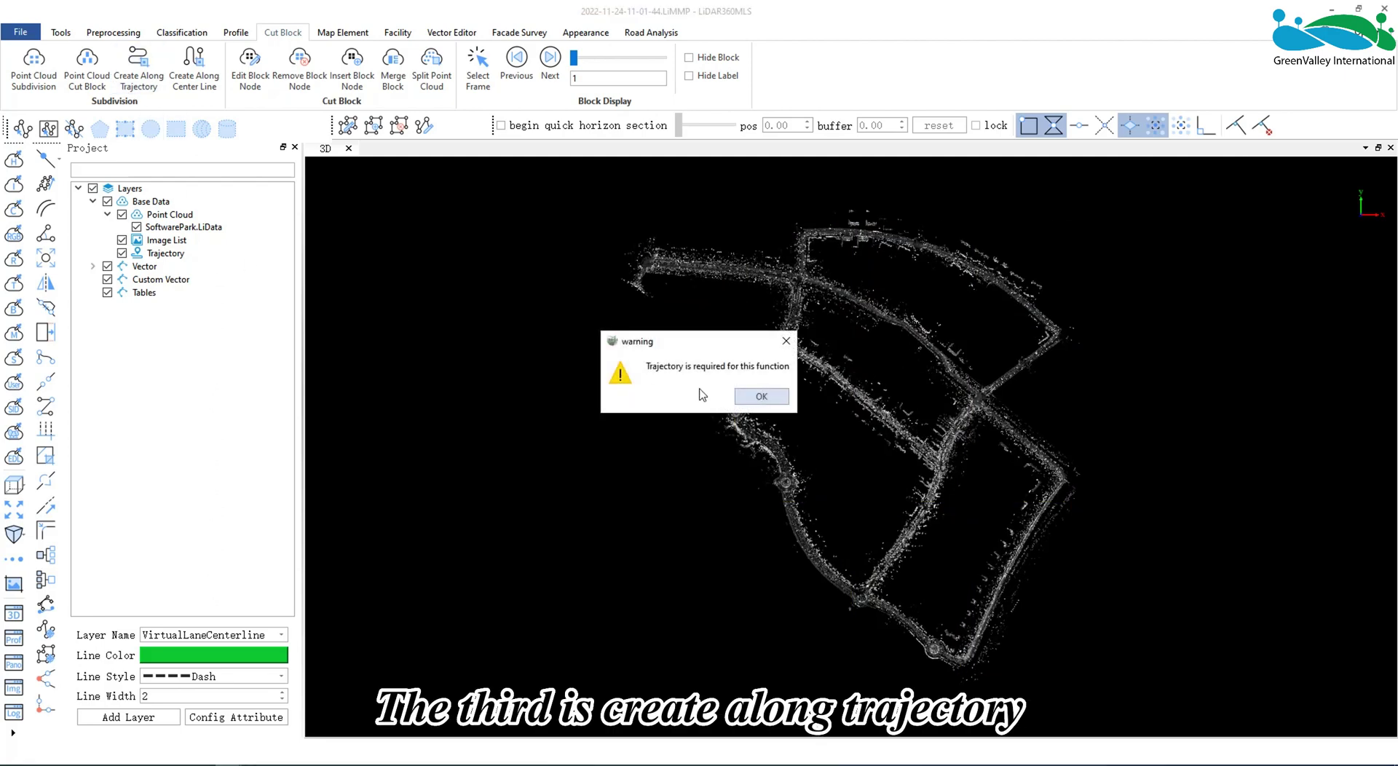
click(786, 341)
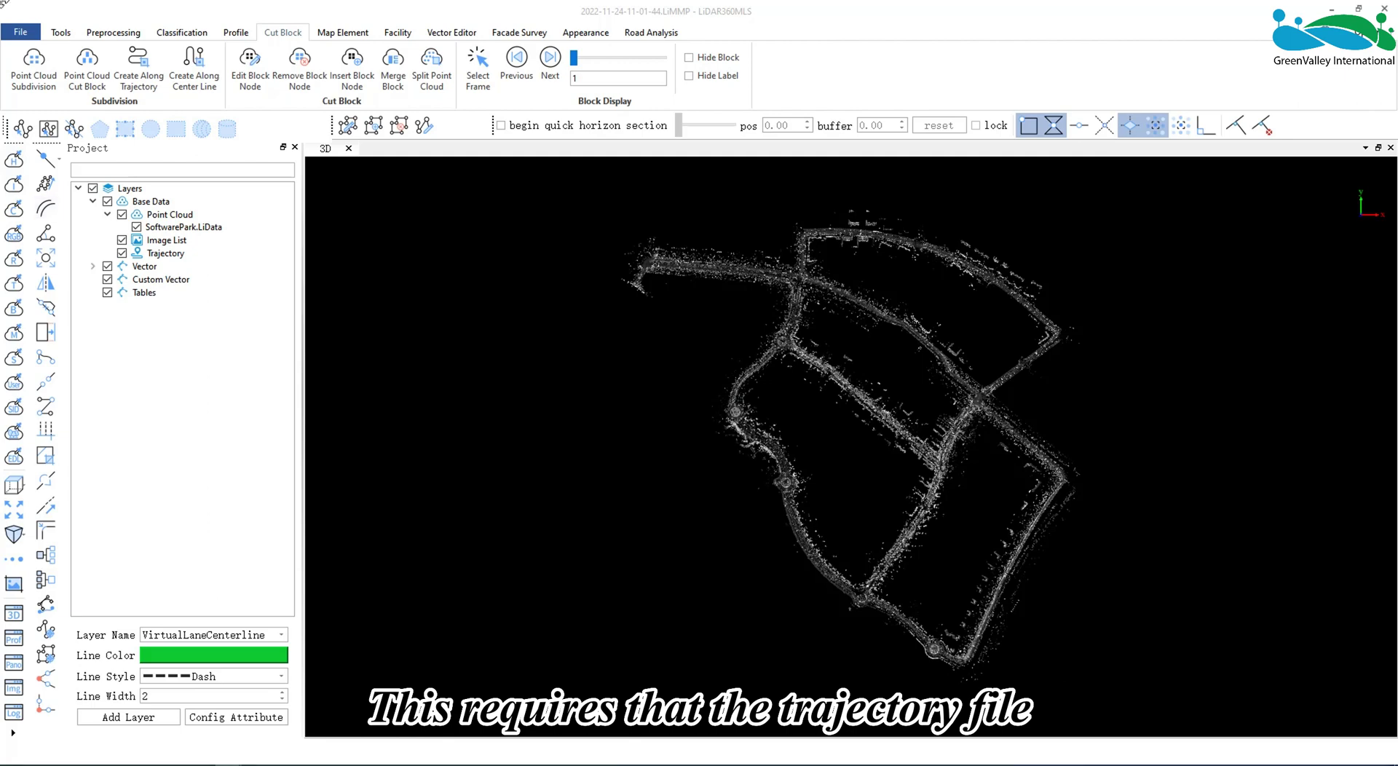
click(20, 32)
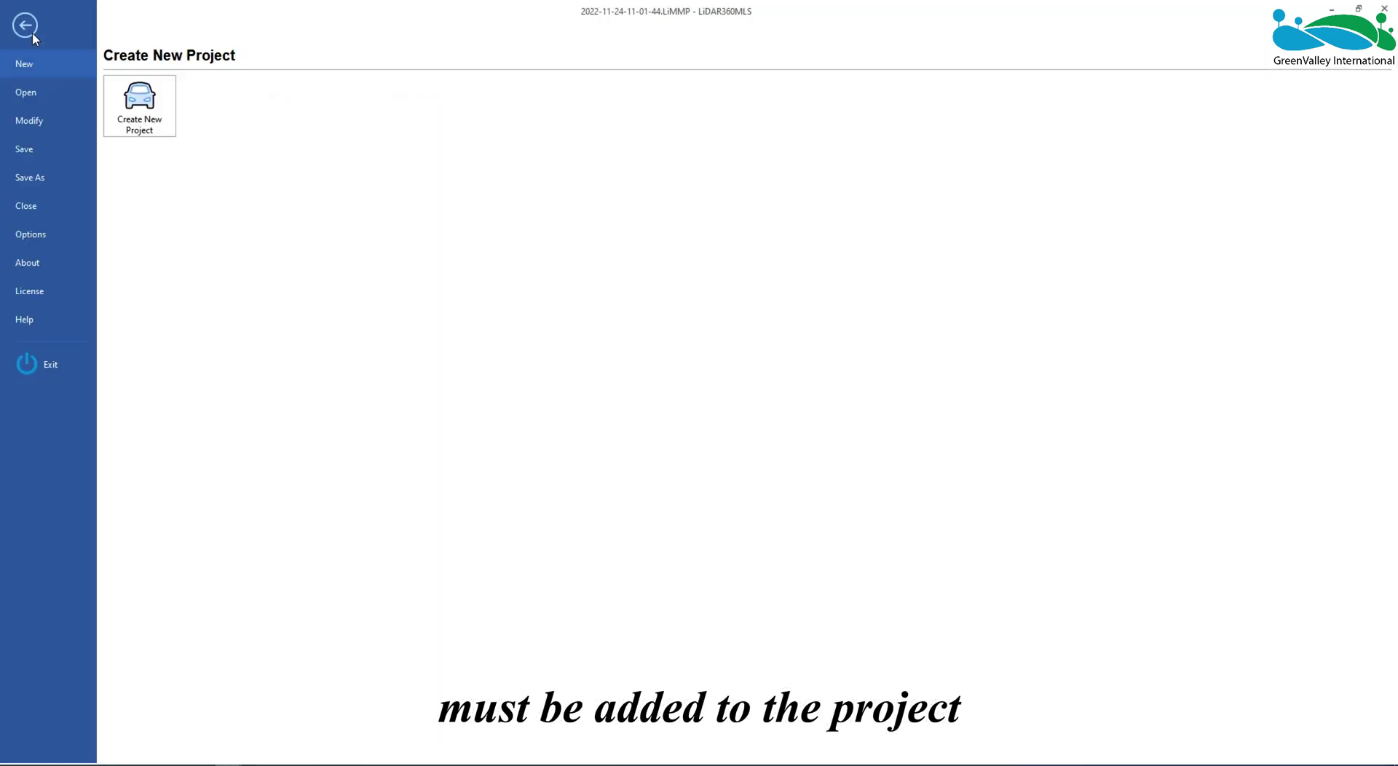
click(27, 124)
click(139, 102)
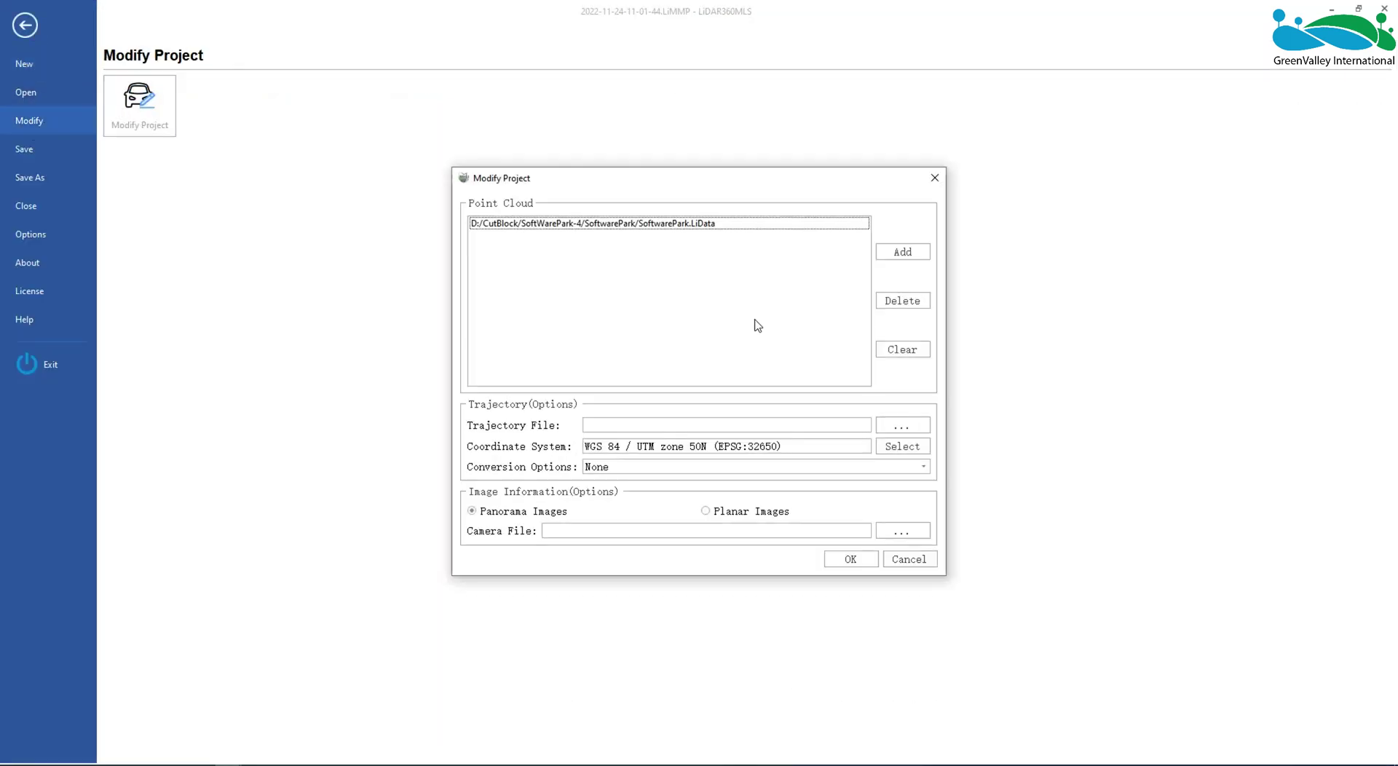
click(912, 423)
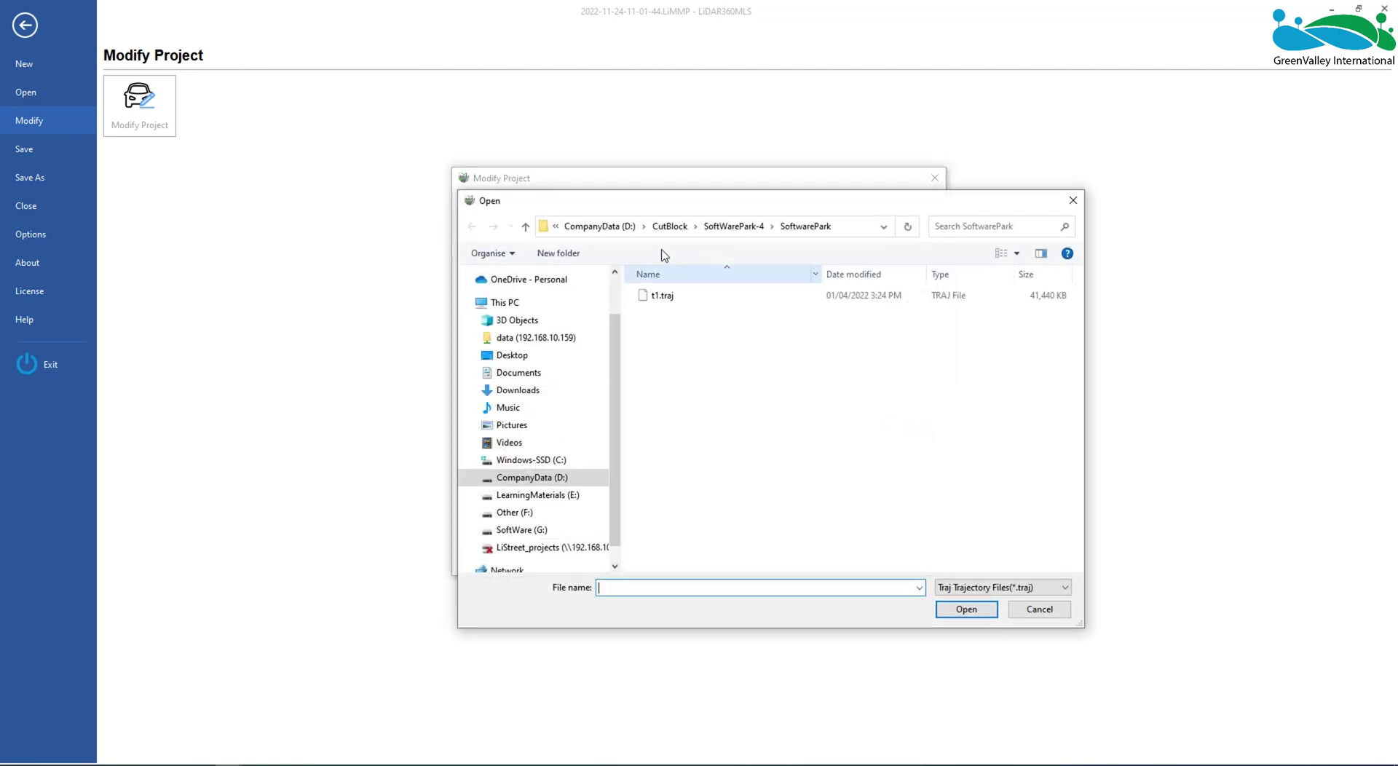
click(668, 297)
click(963, 609)
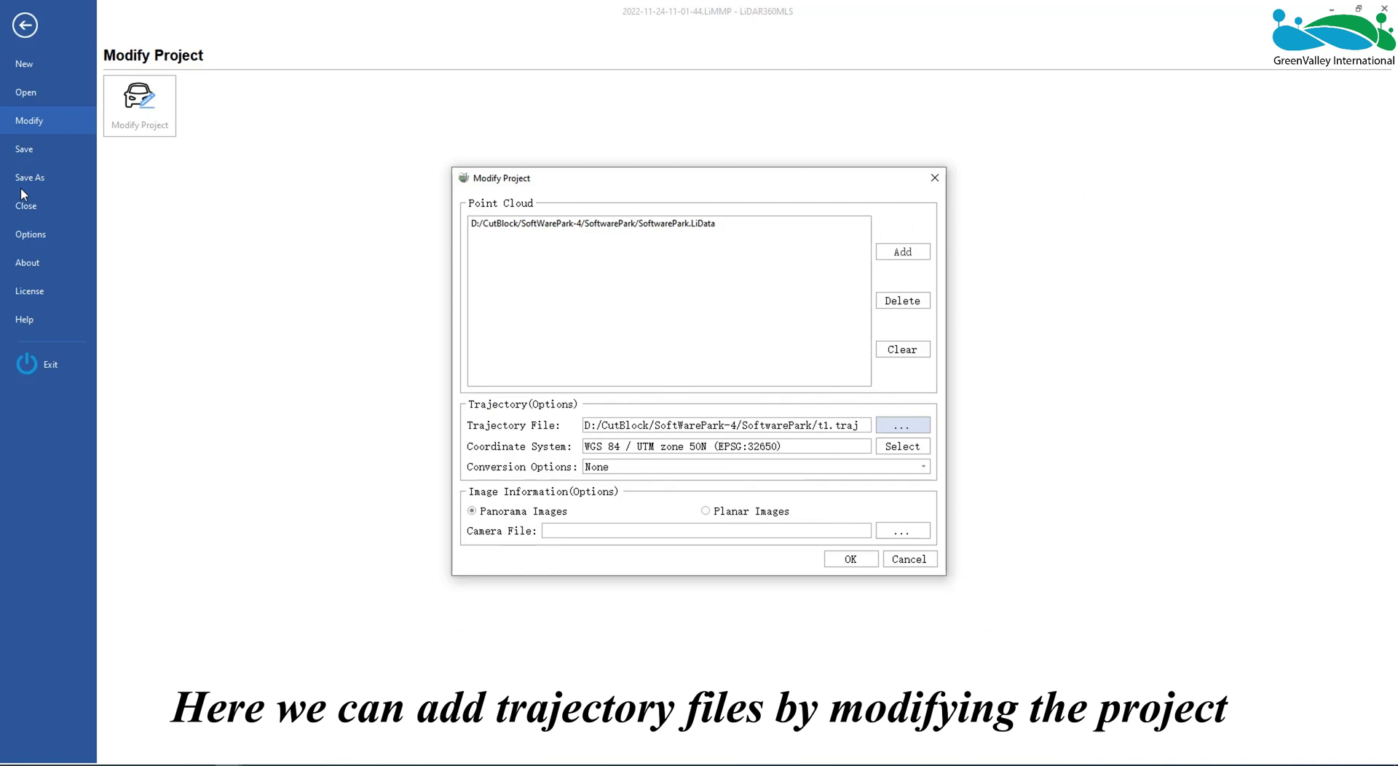
click(863, 559)
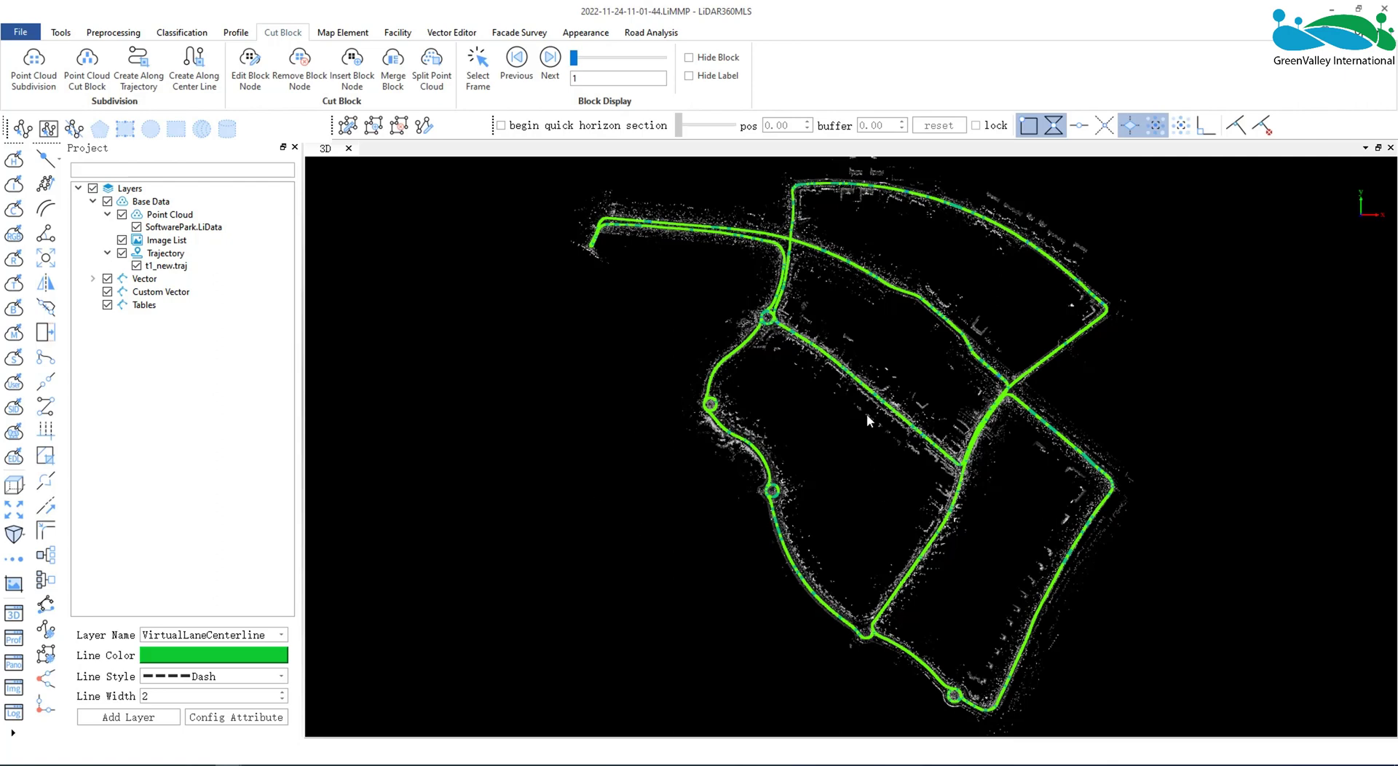
Create blocks along the trajectory with 600 m block length and 55 m block width.
click(136, 265)
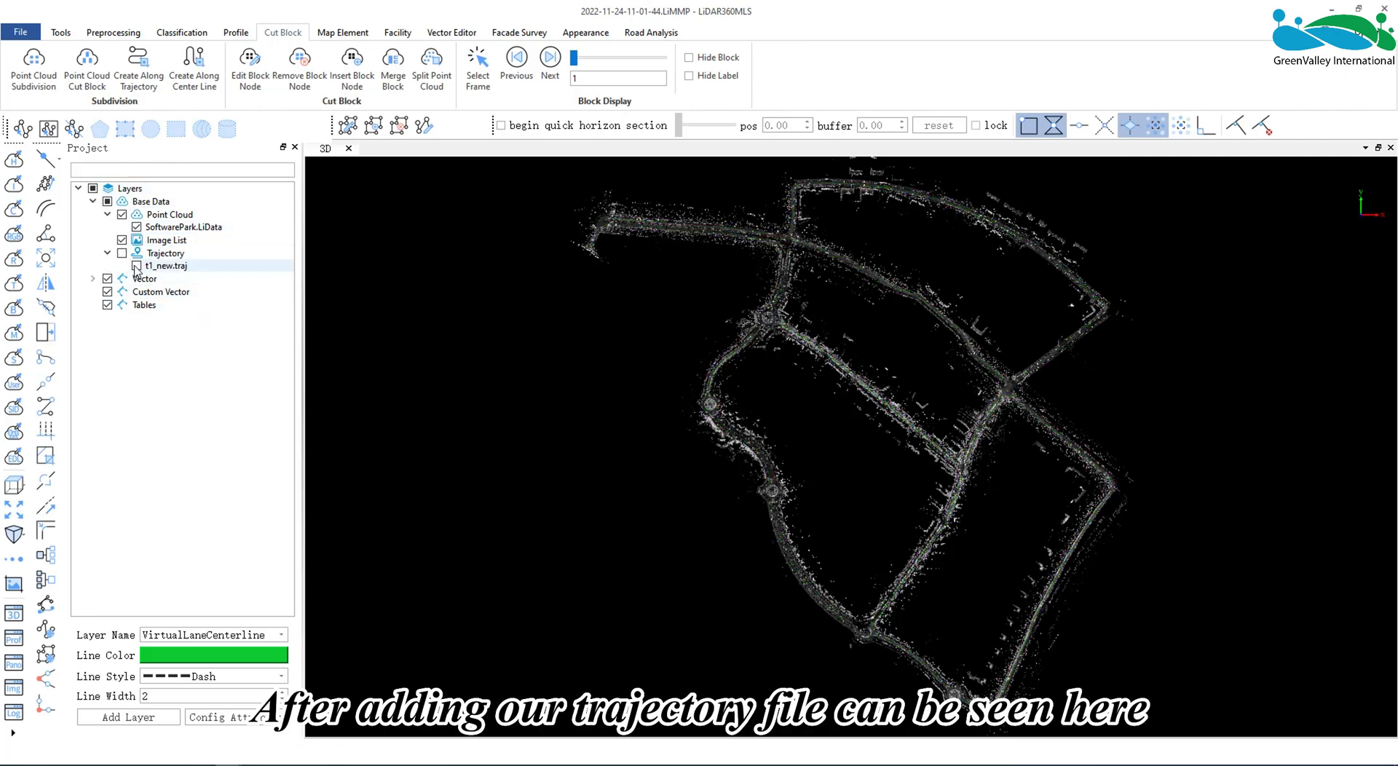
click(136, 265)
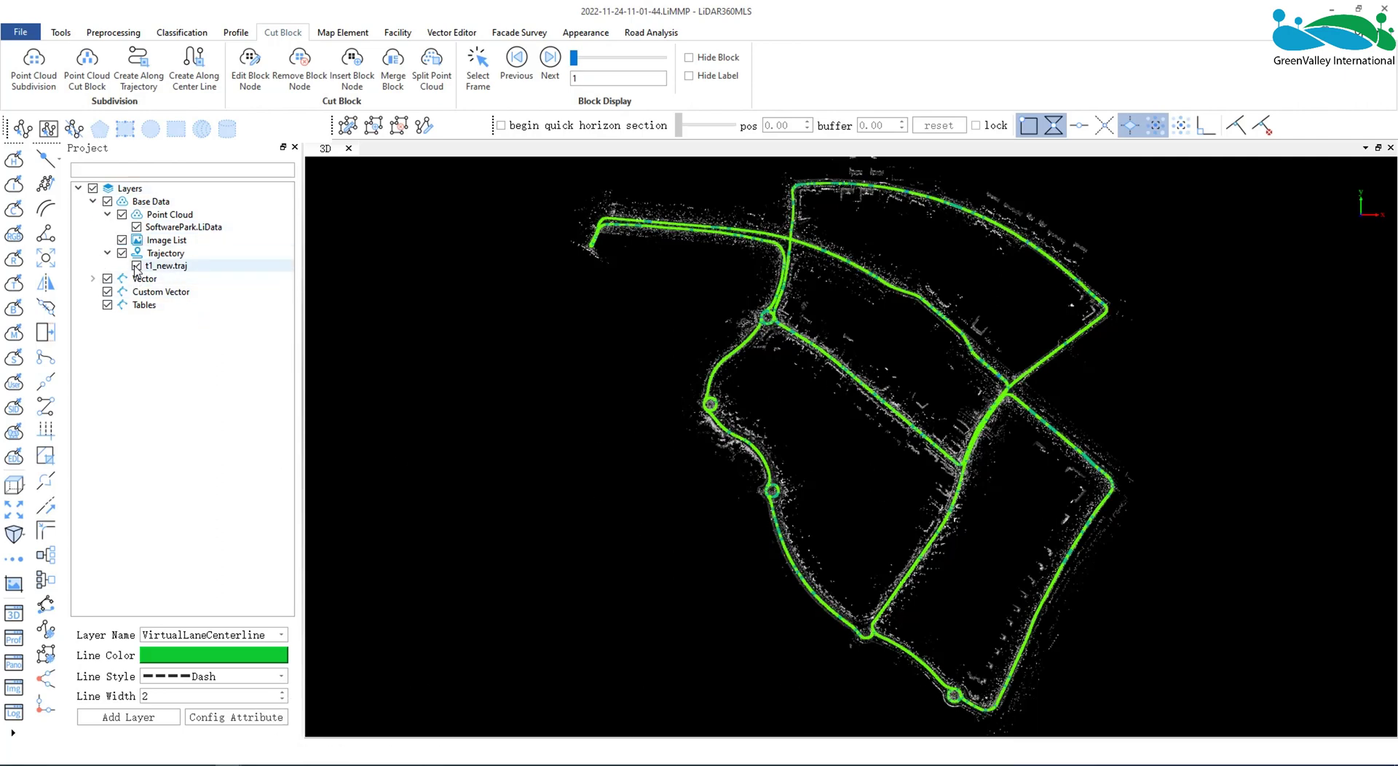
click(138, 69)
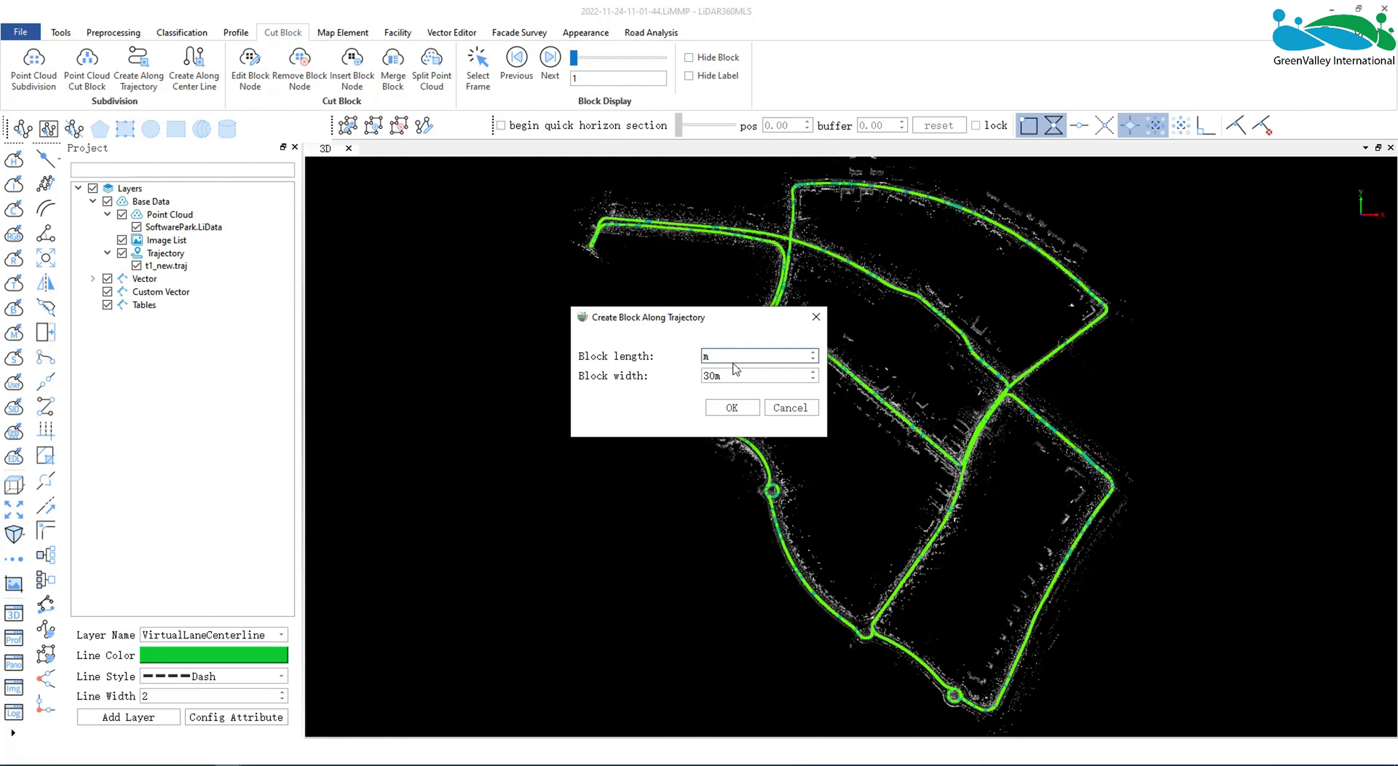
click(716, 375)
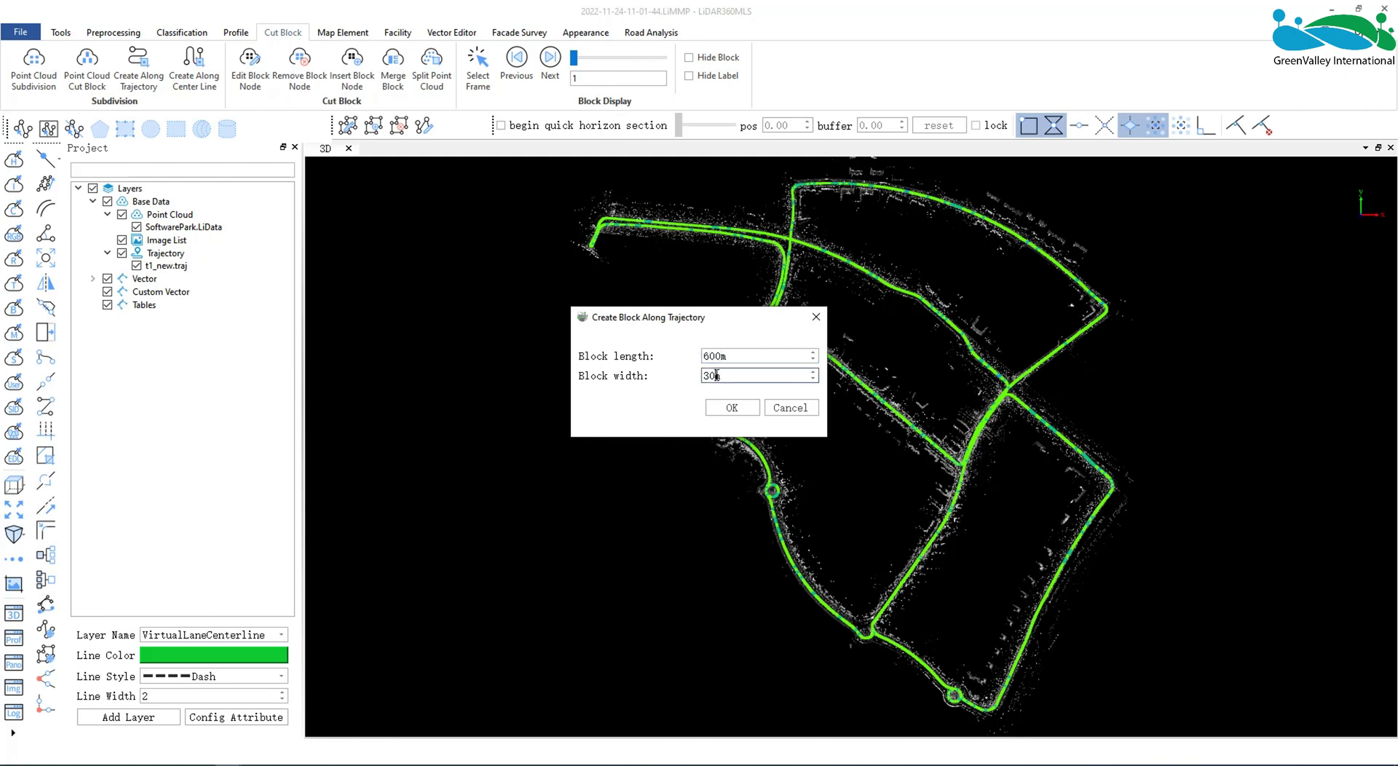
click(814, 372)
click(731, 407)
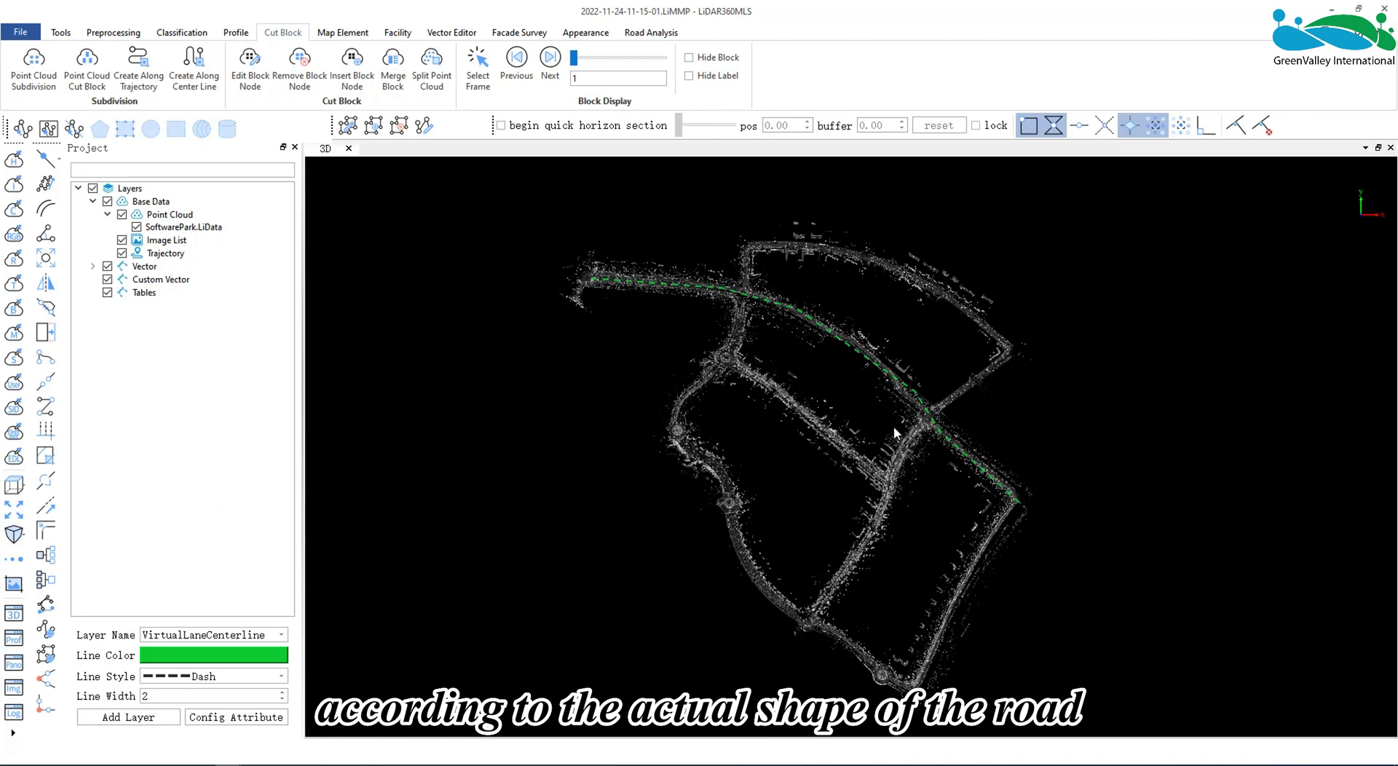
Show the VirtualLaneCenterline attribute table and highlight its centerline record.
middle_drag(866, 473, 911, 528)
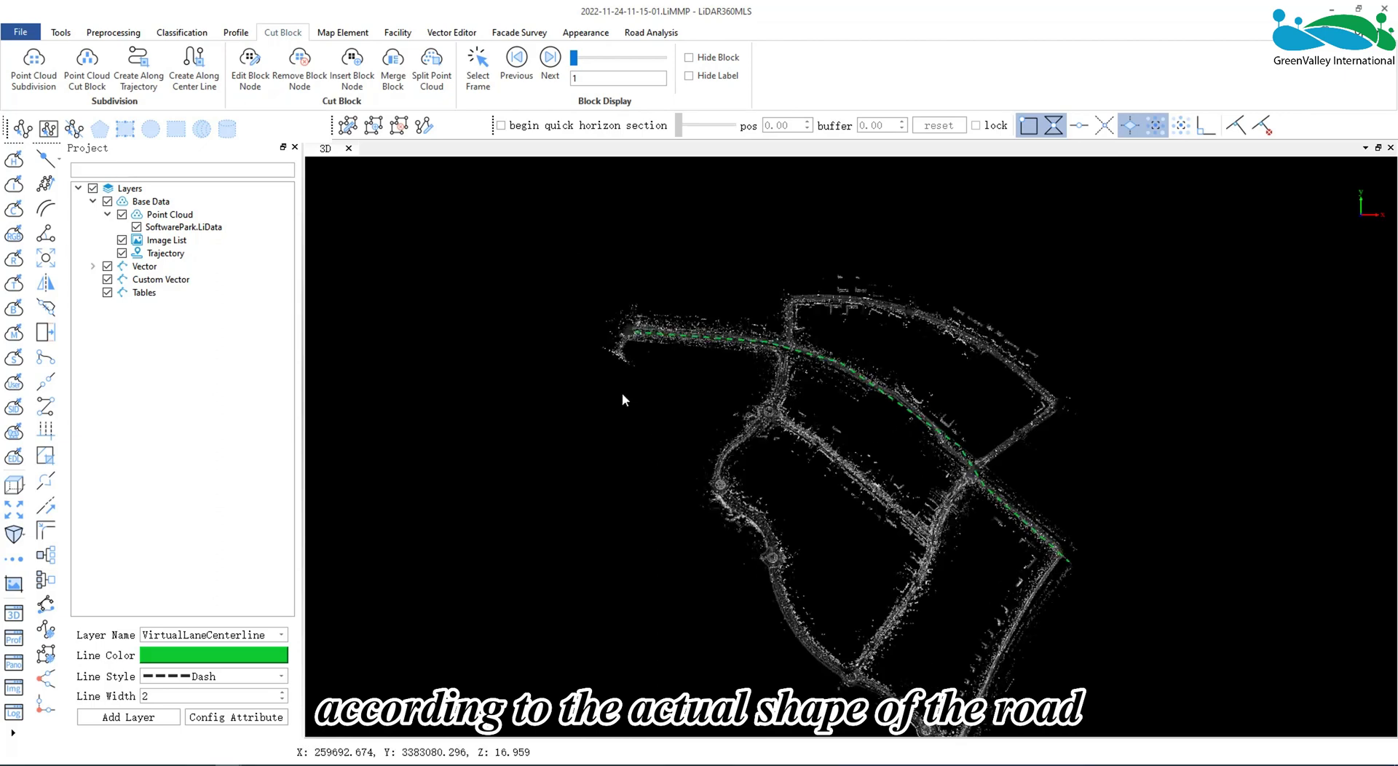
click(93, 267)
right_click(177, 281)
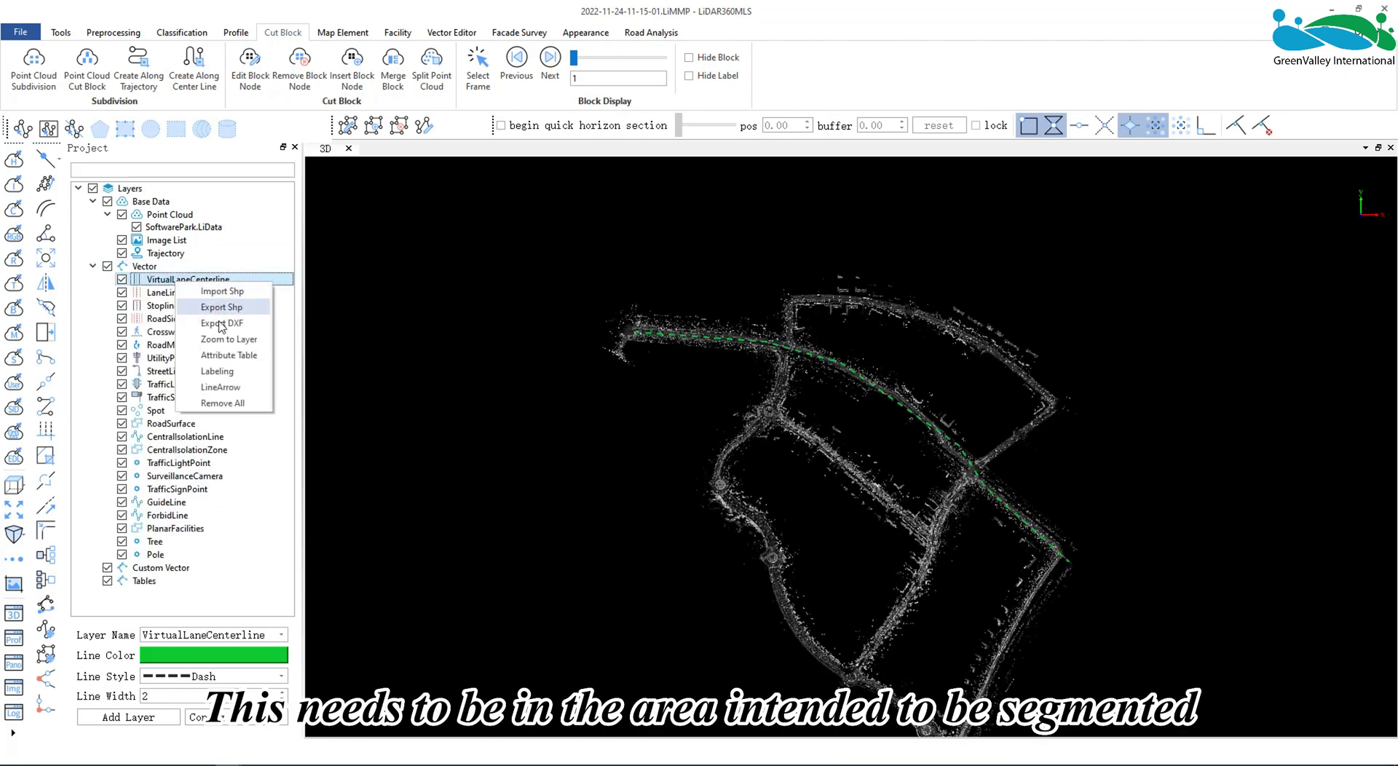
click(221, 355)
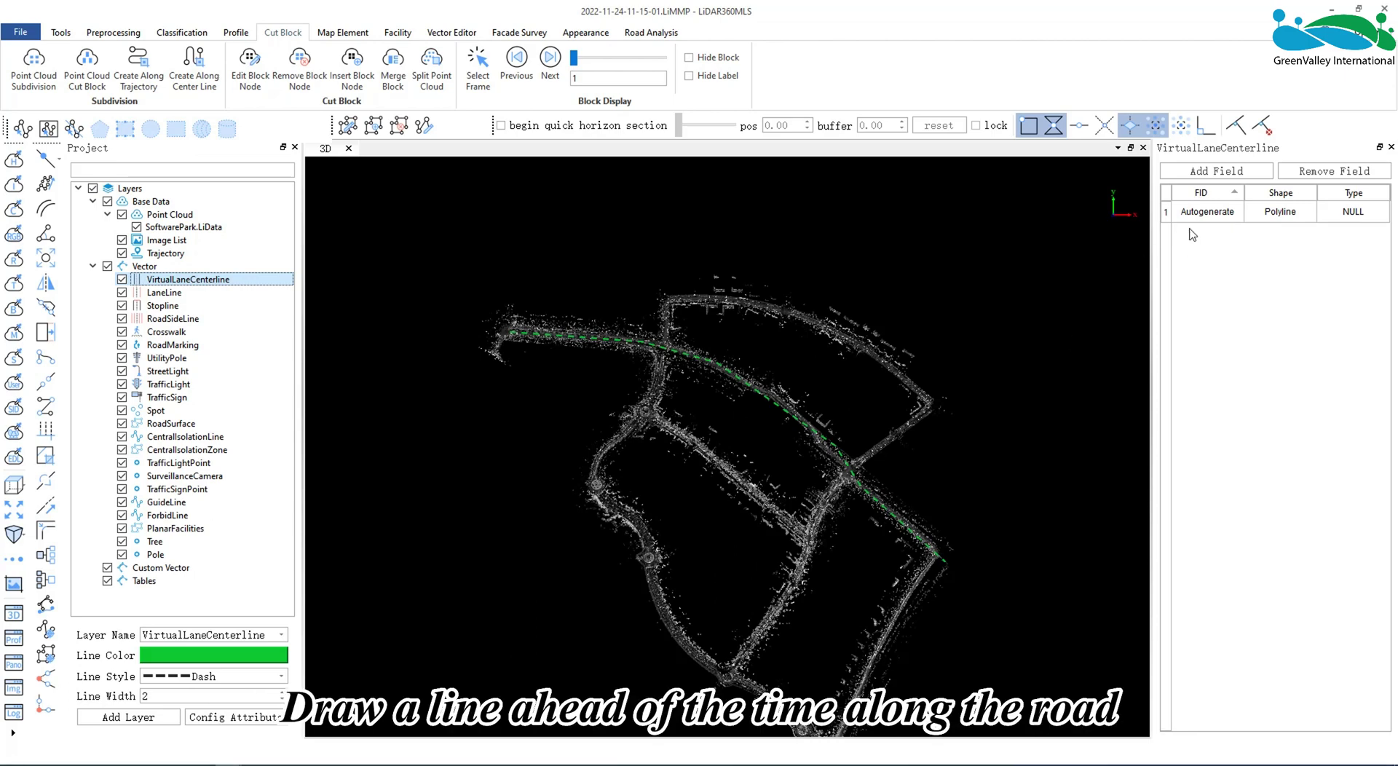
click(1165, 212)
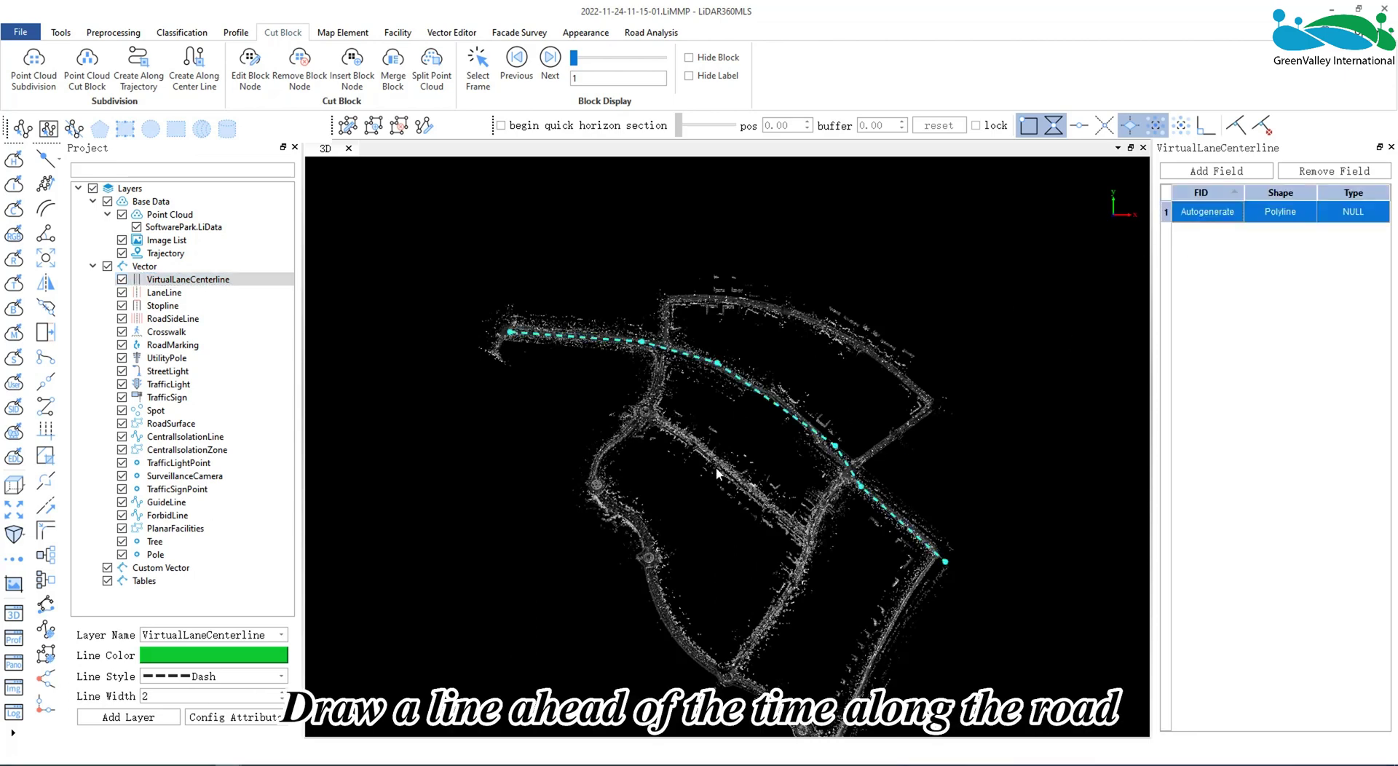
Close the table and select the green centerline in the 3D view.
click(1257, 388)
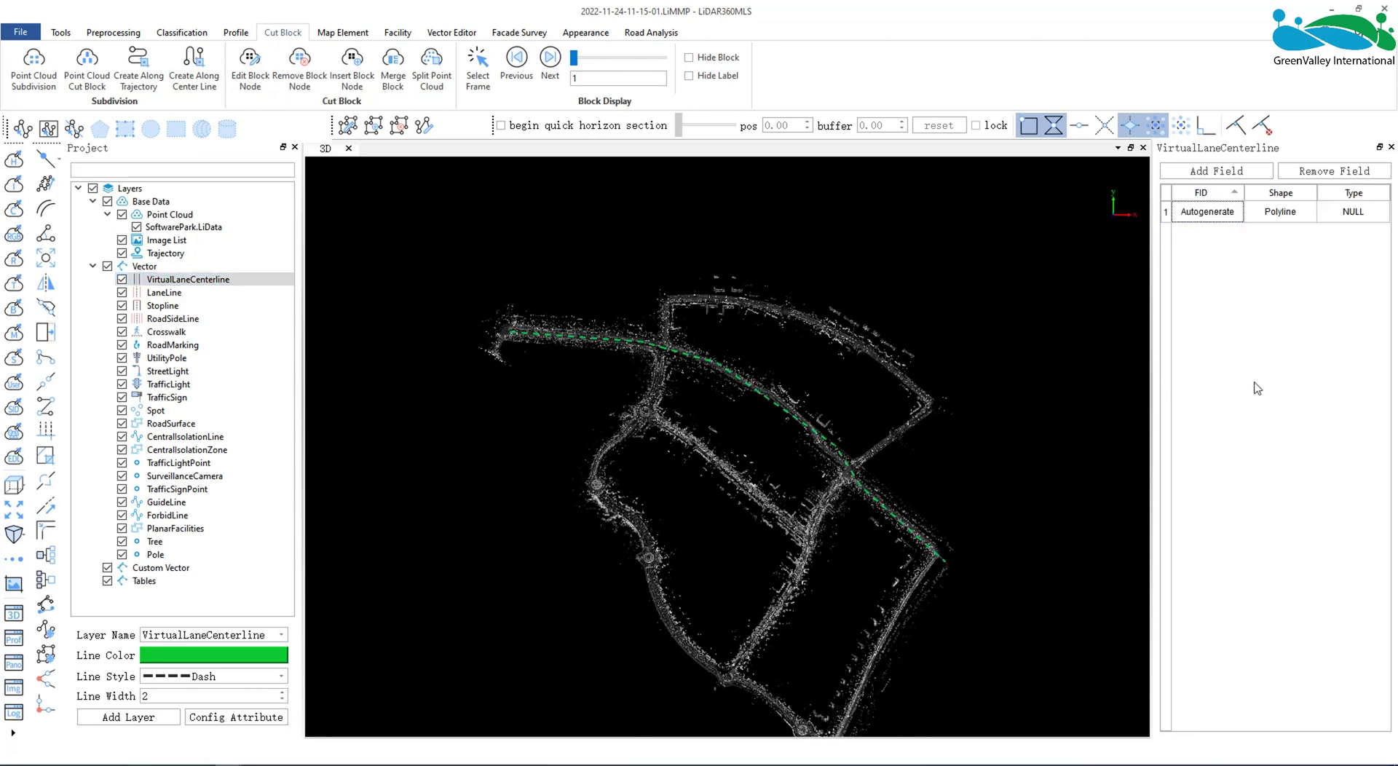
click(1391, 148)
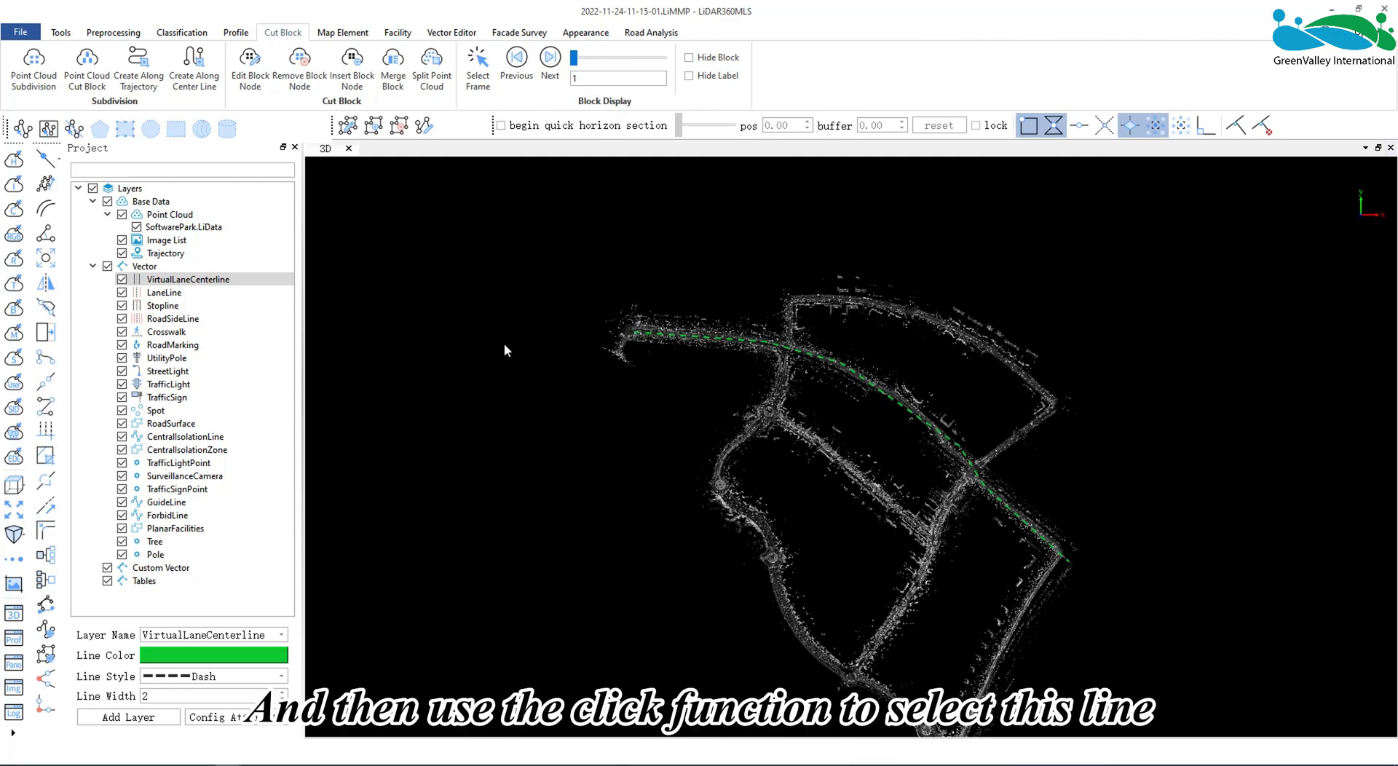
click(23, 129)
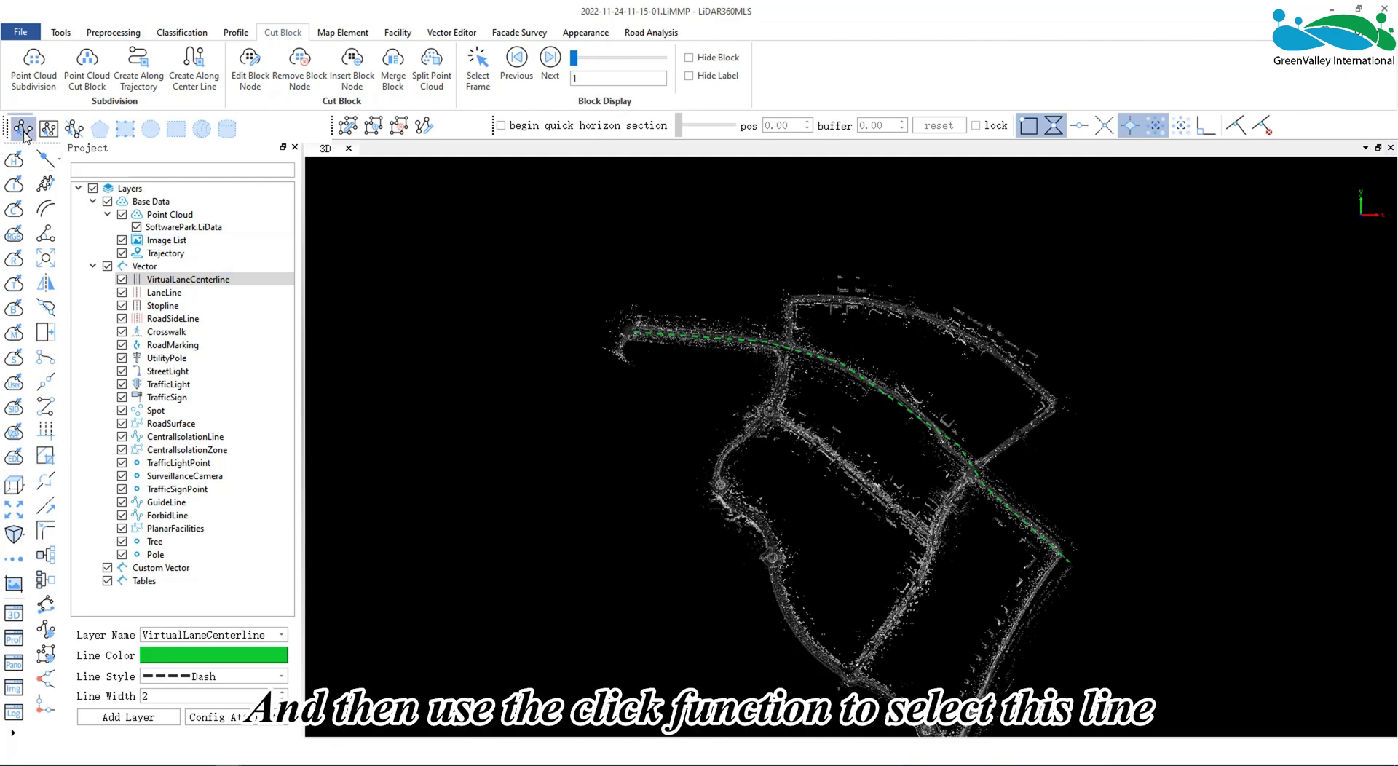
click(792, 350)
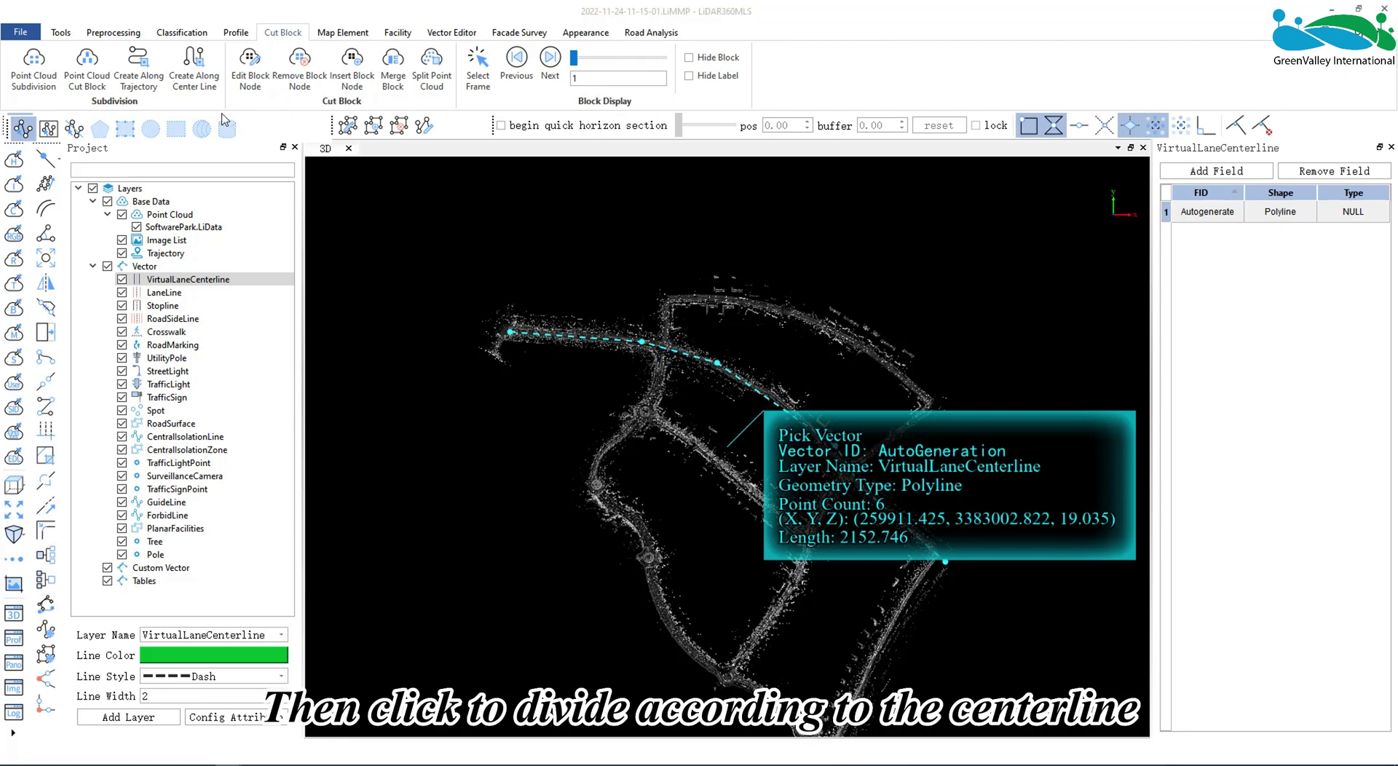
Create blocks along the selected centerline with 560 m block length and an adjusted width.
click(201, 88)
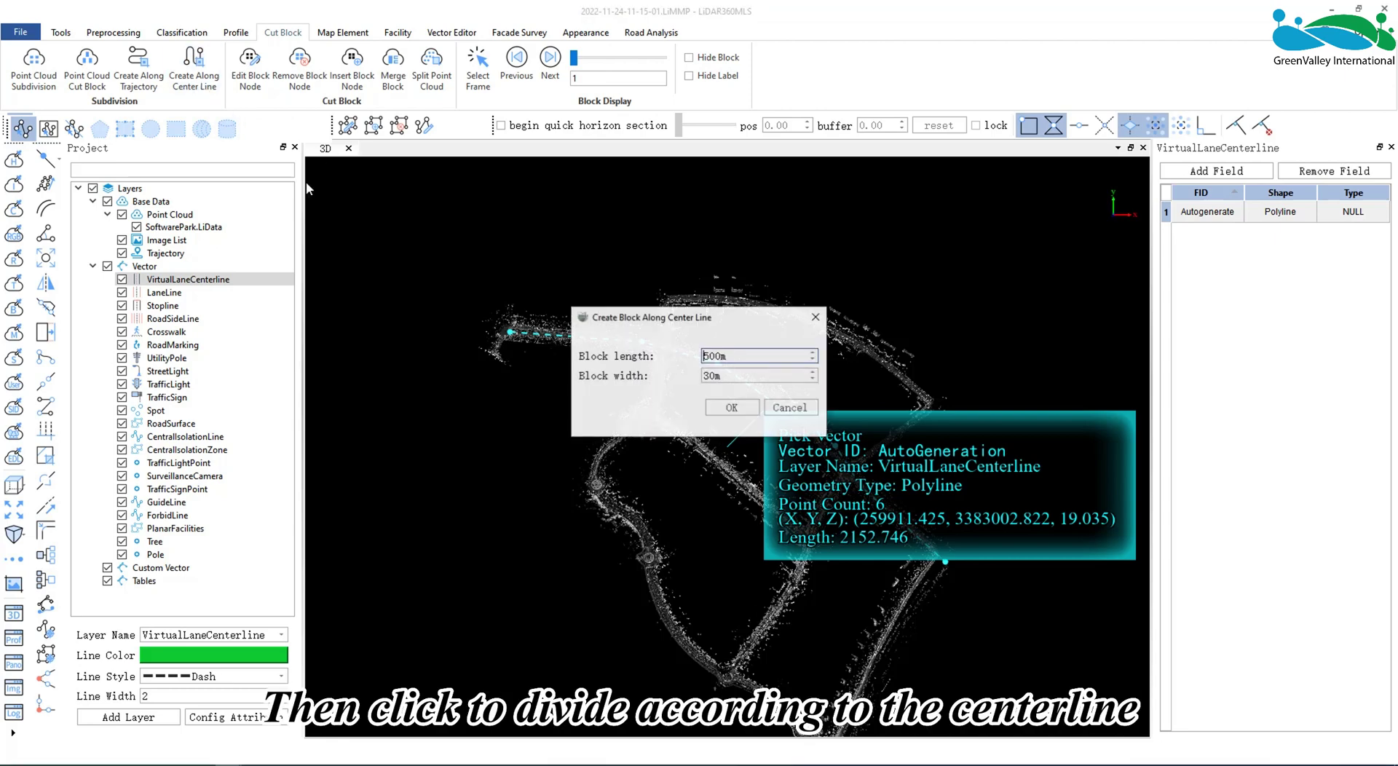
click(813, 353)
click(813, 354)
click(813, 353)
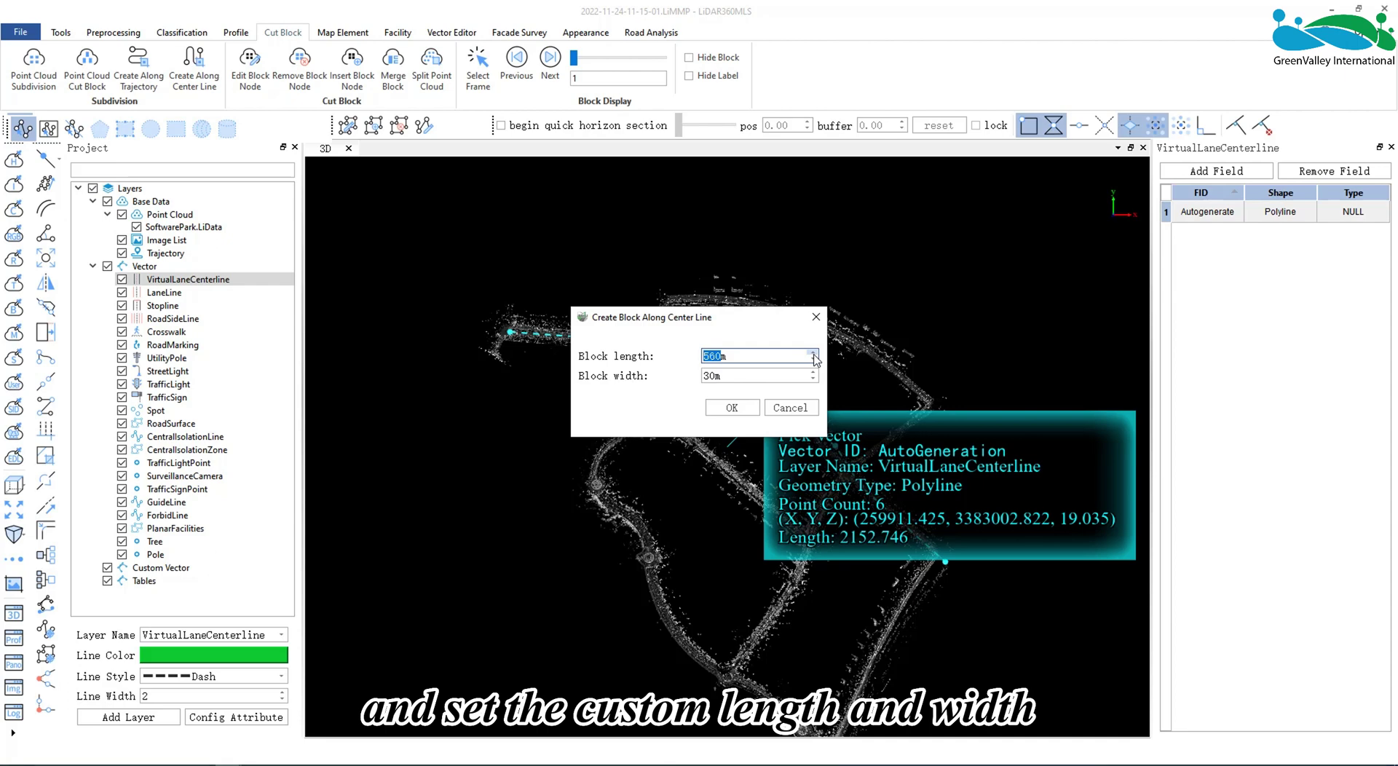
click(814, 372)
click(814, 373)
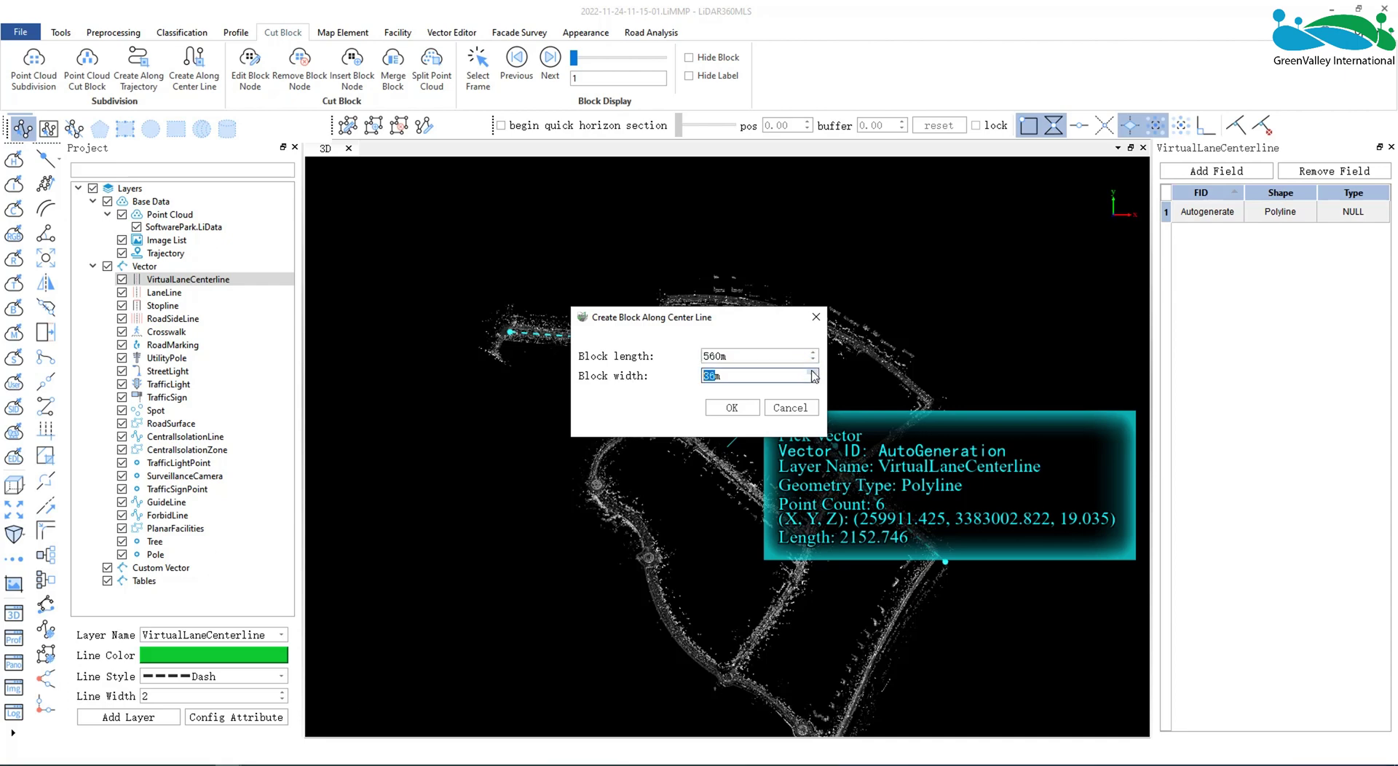
click(732, 408)
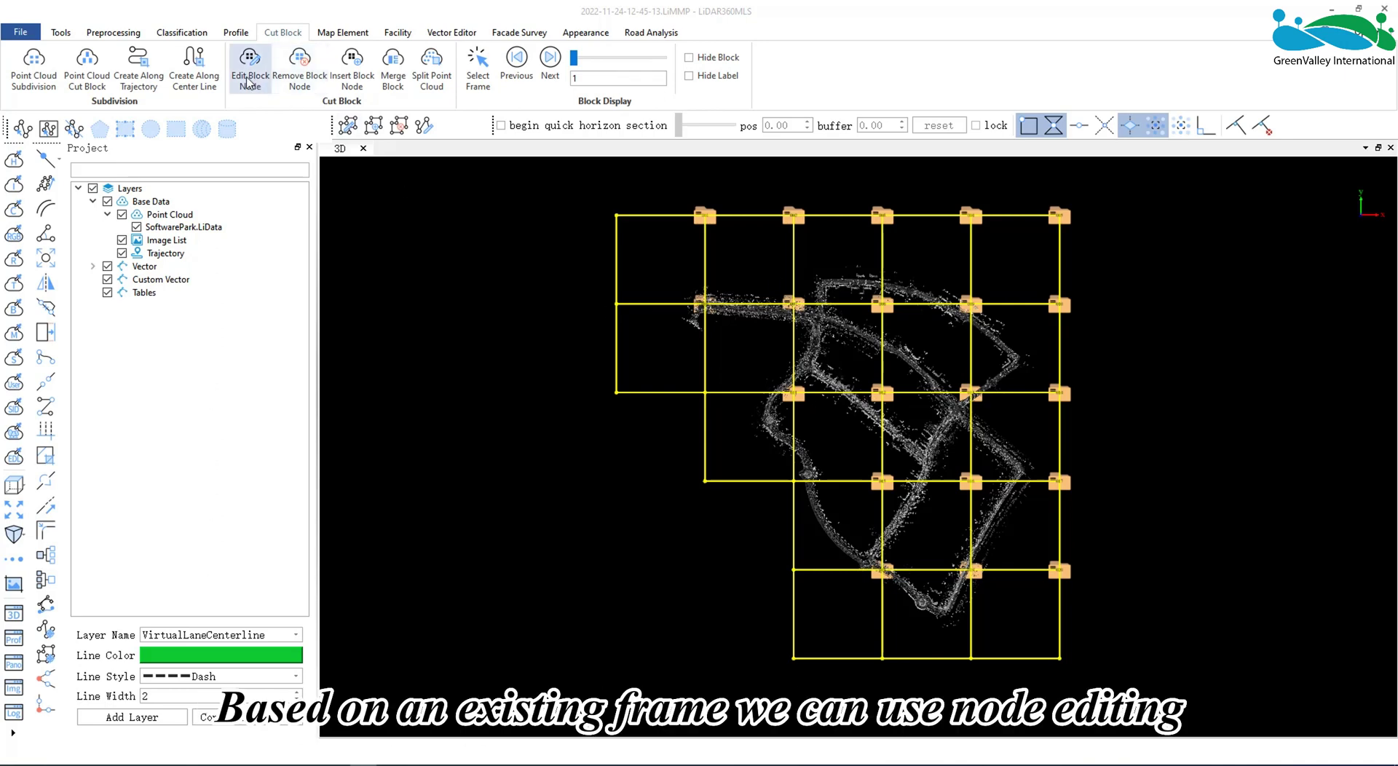
Move the grid's top-left corner node, then delete it so that block gets a diagonal edge.
click(249, 83)
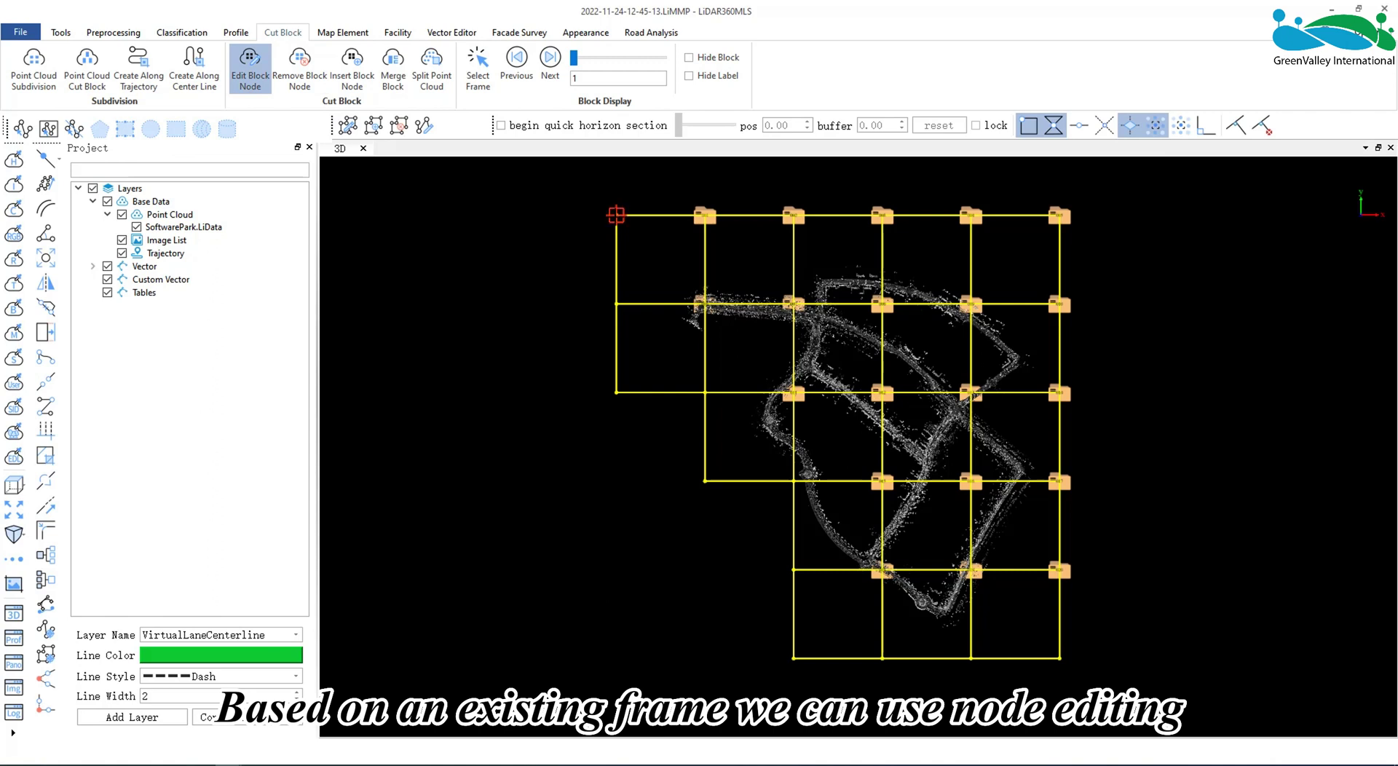
mouse_move(617, 216)
mouse_down()
mouse_move(514, 235)
mouse_move(624, 223)
mouse_move(609, 224)
mouse_move(631, 225)
mouse_move(628, 239)
mouse_move(629, 216)
mouse_up()
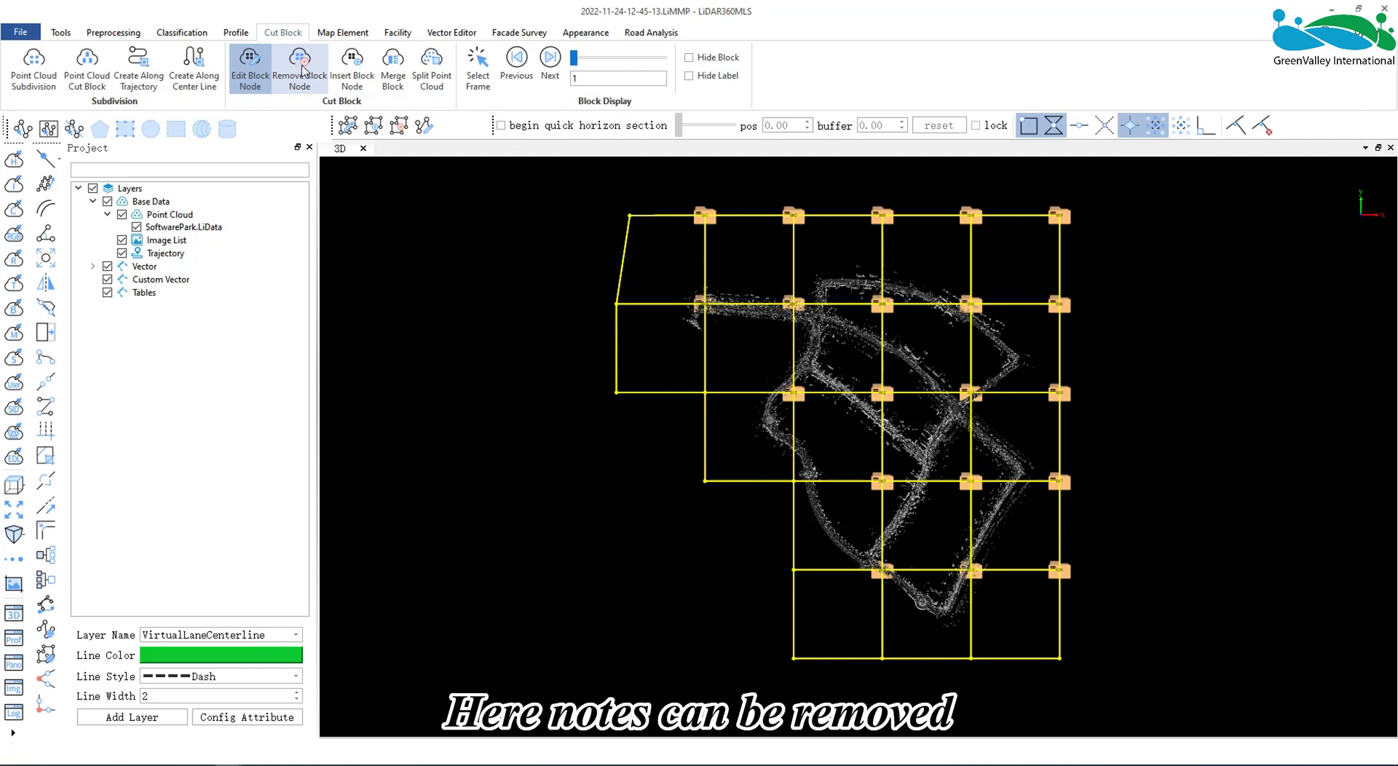
click(303, 71)
click(629, 215)
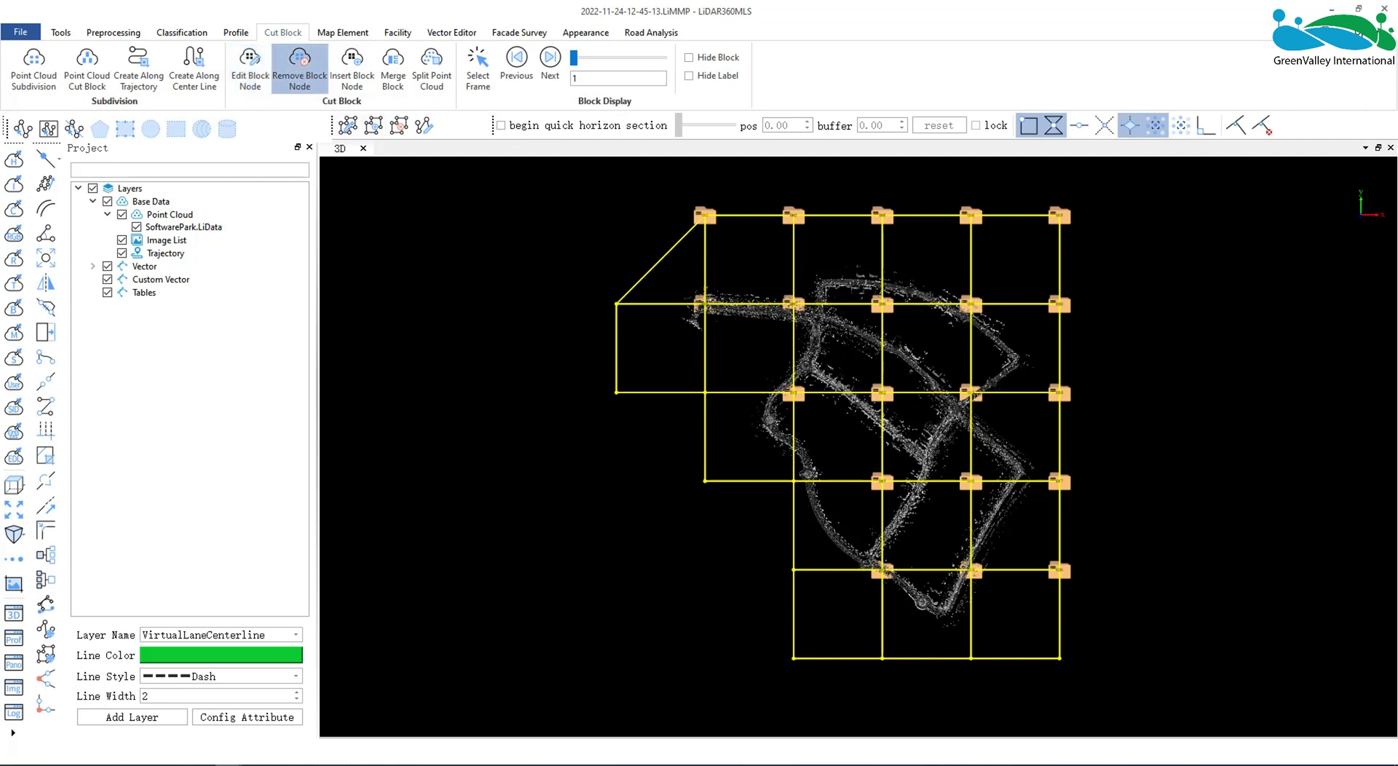
scroll(1058, 370, down, 1)
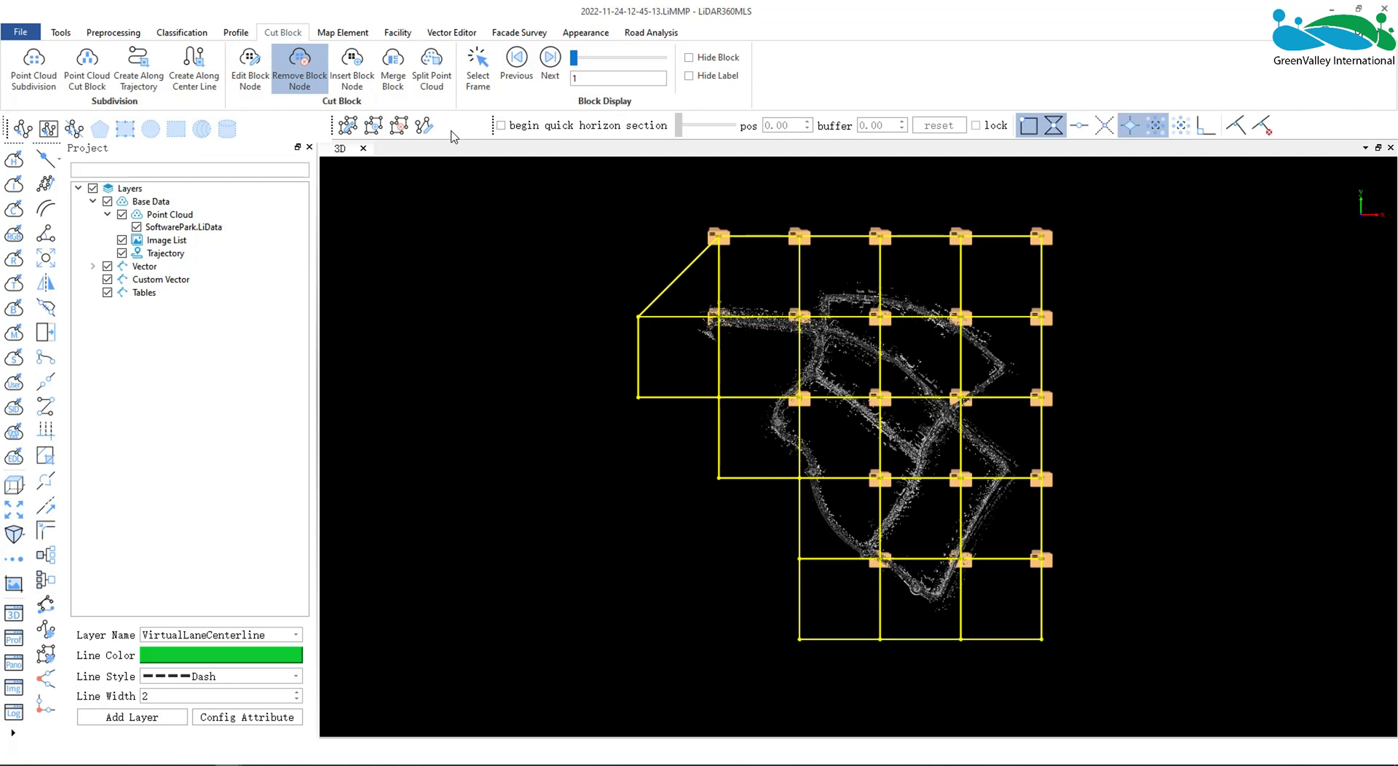
Insert new nodes on the diagonal, top and lower-left edges of the left blocks, pulling them outward.
click(352, 69)
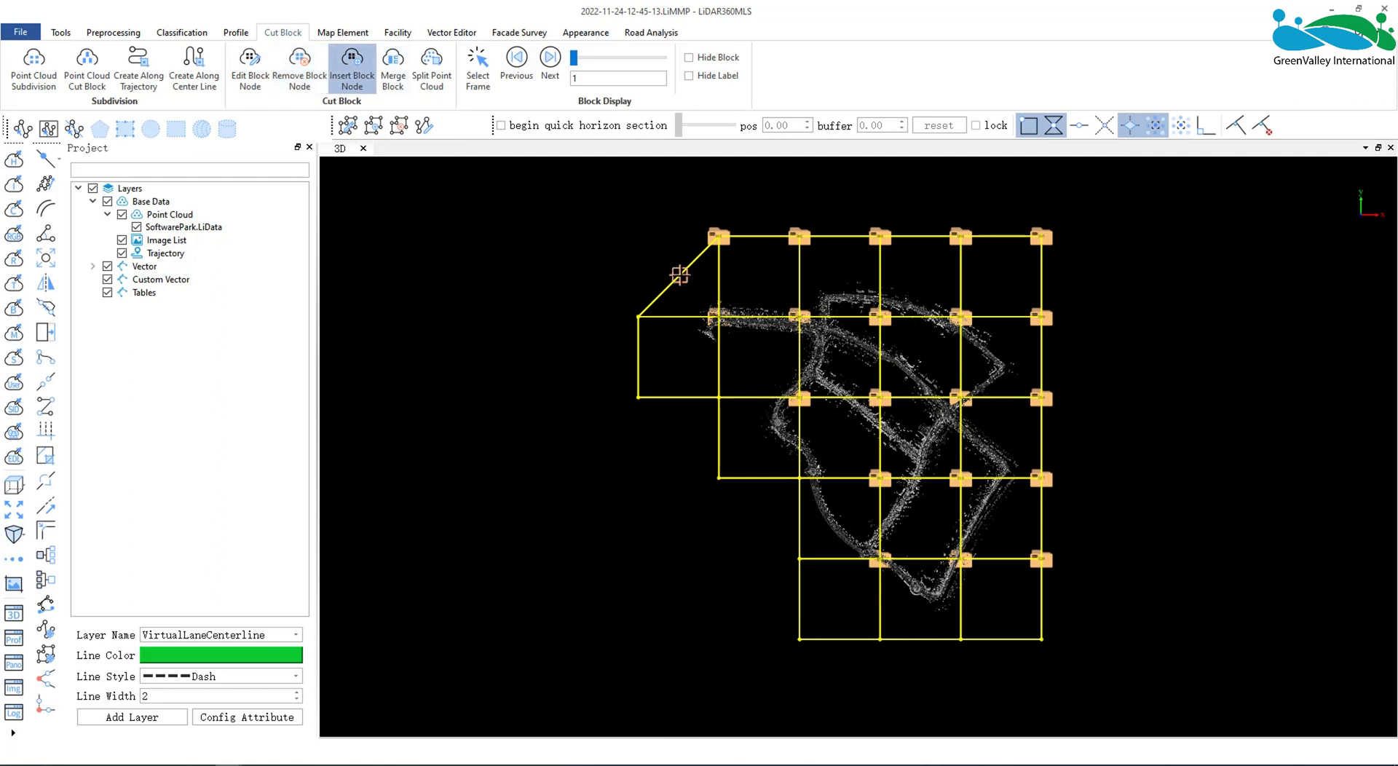
drag(679, 275, 647, 254)
drag(759, 236, 758, 194)
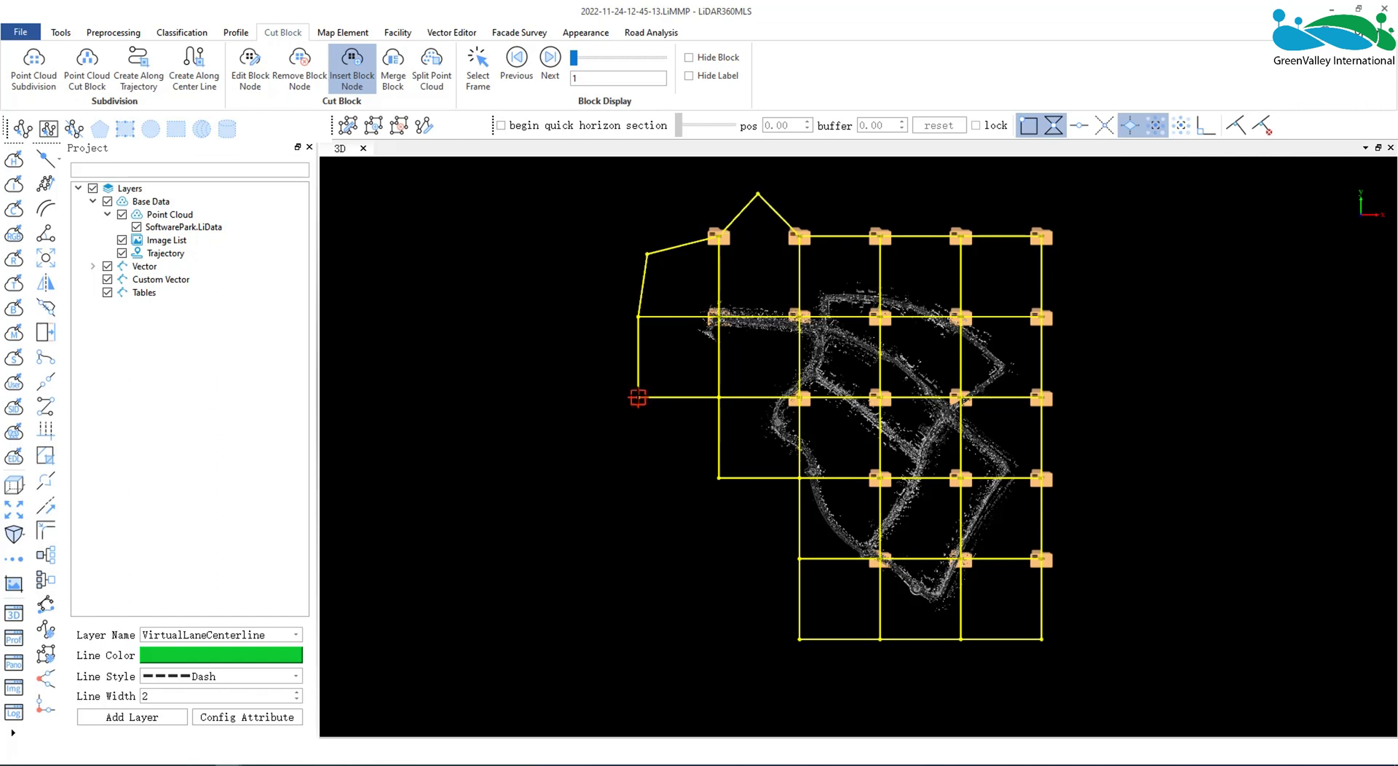
drag(677, 398, 672, 443)
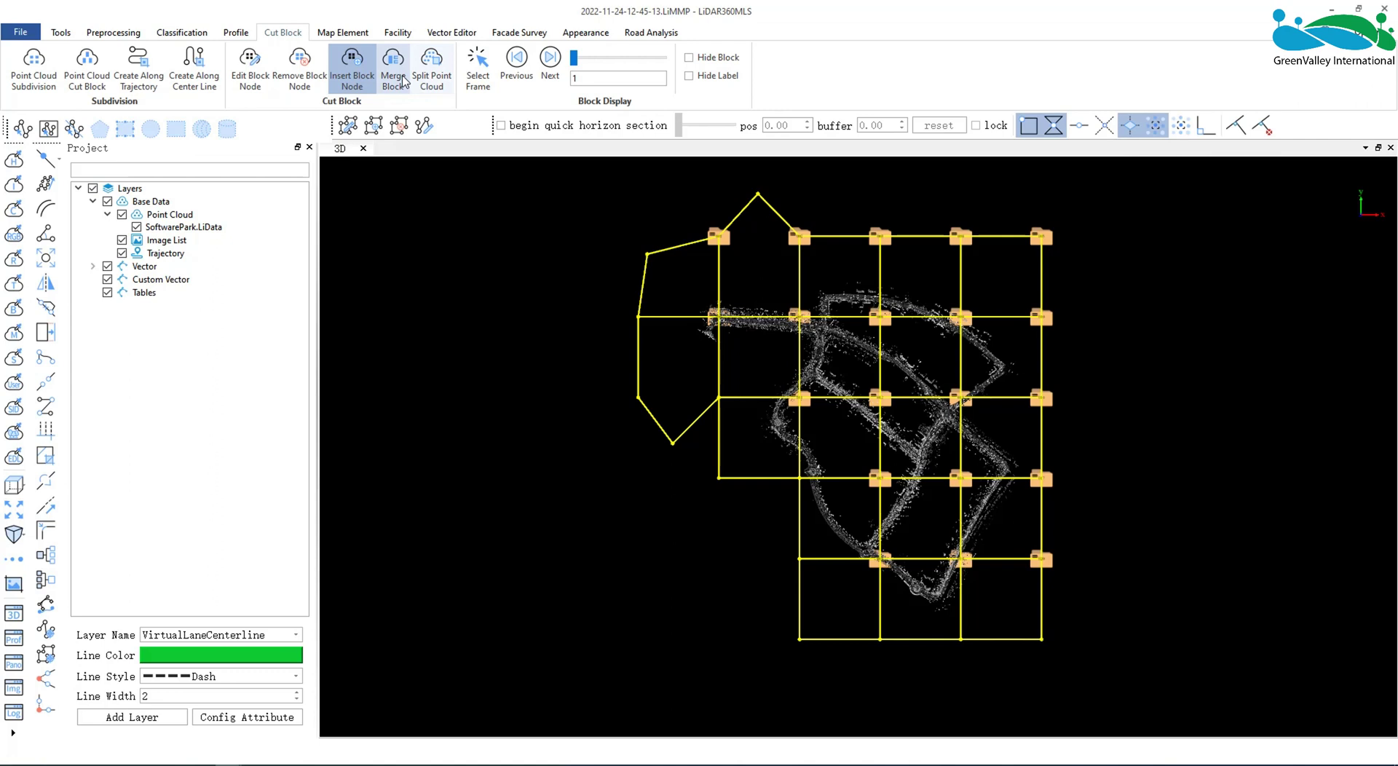
Merge a top-row block with its right neighbour and a right-side block with the one below.
click(400, 80)
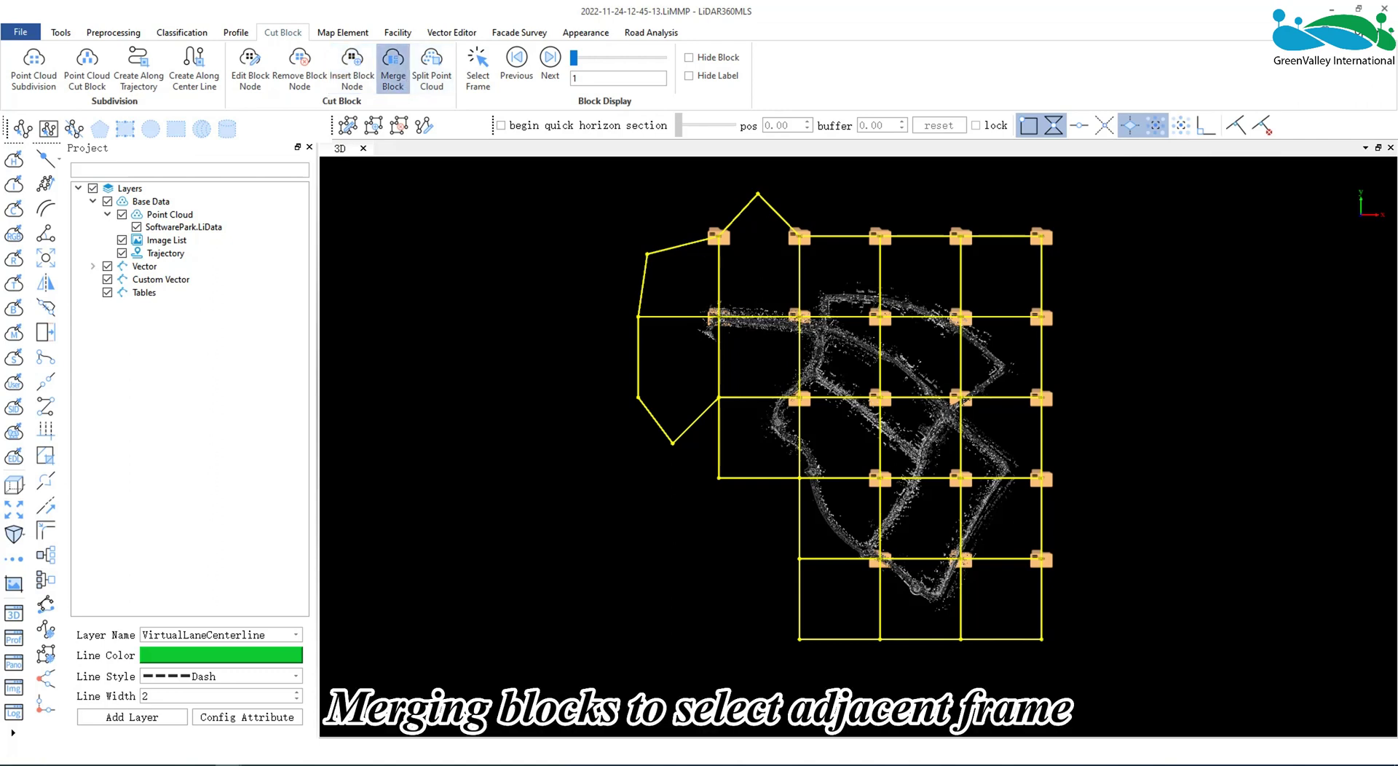
click(850, 235)
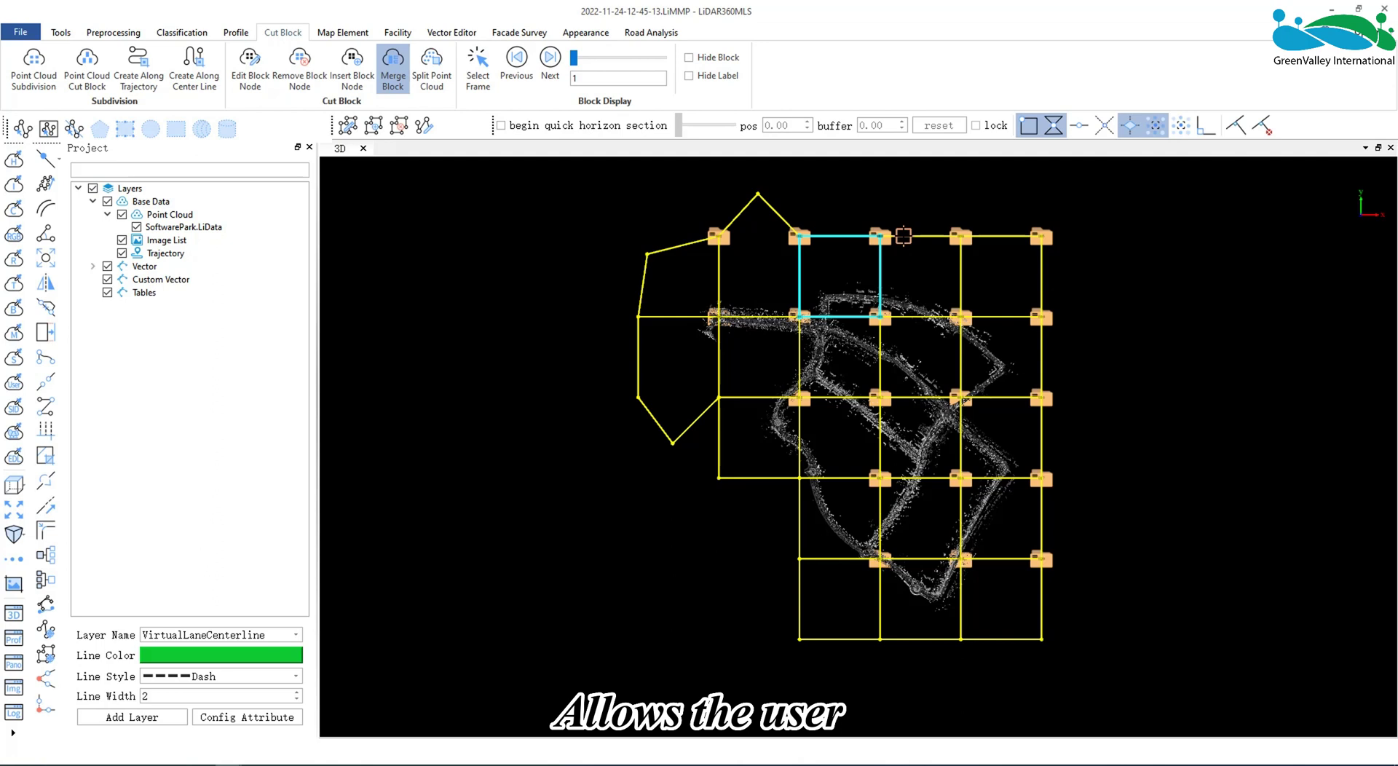
click(904, 235)
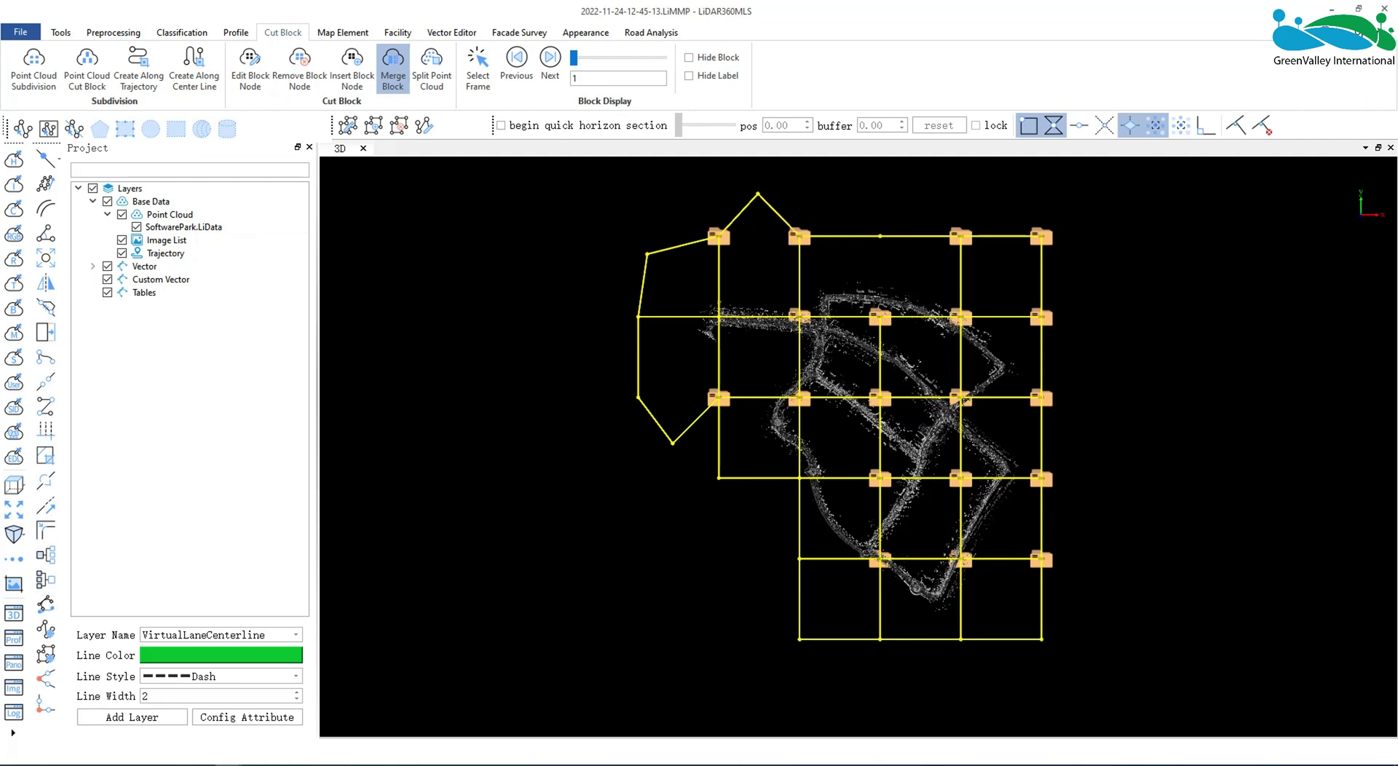
click(1039, 364)
click(1040, 431)
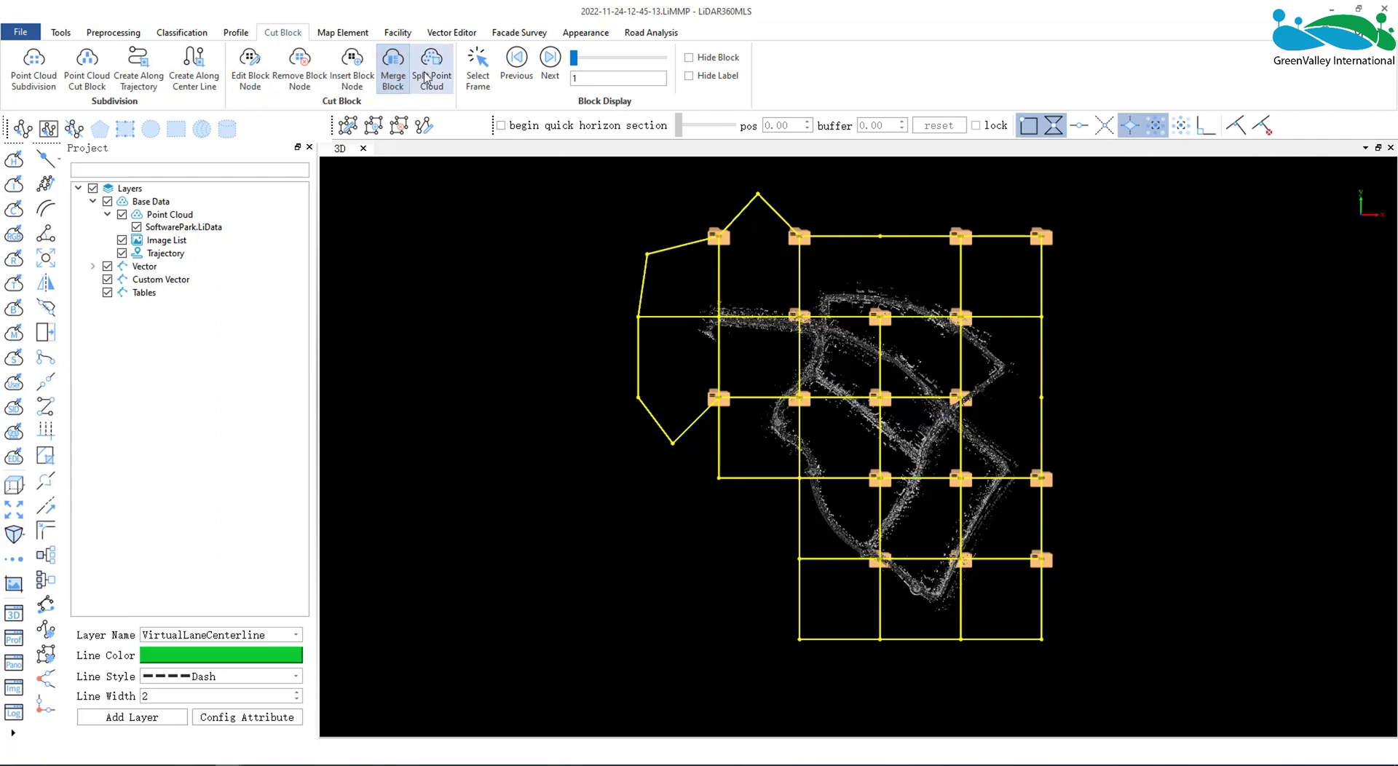
Split the point cloud into 18 block files and open block_001's containing folder.
click(432, 65)
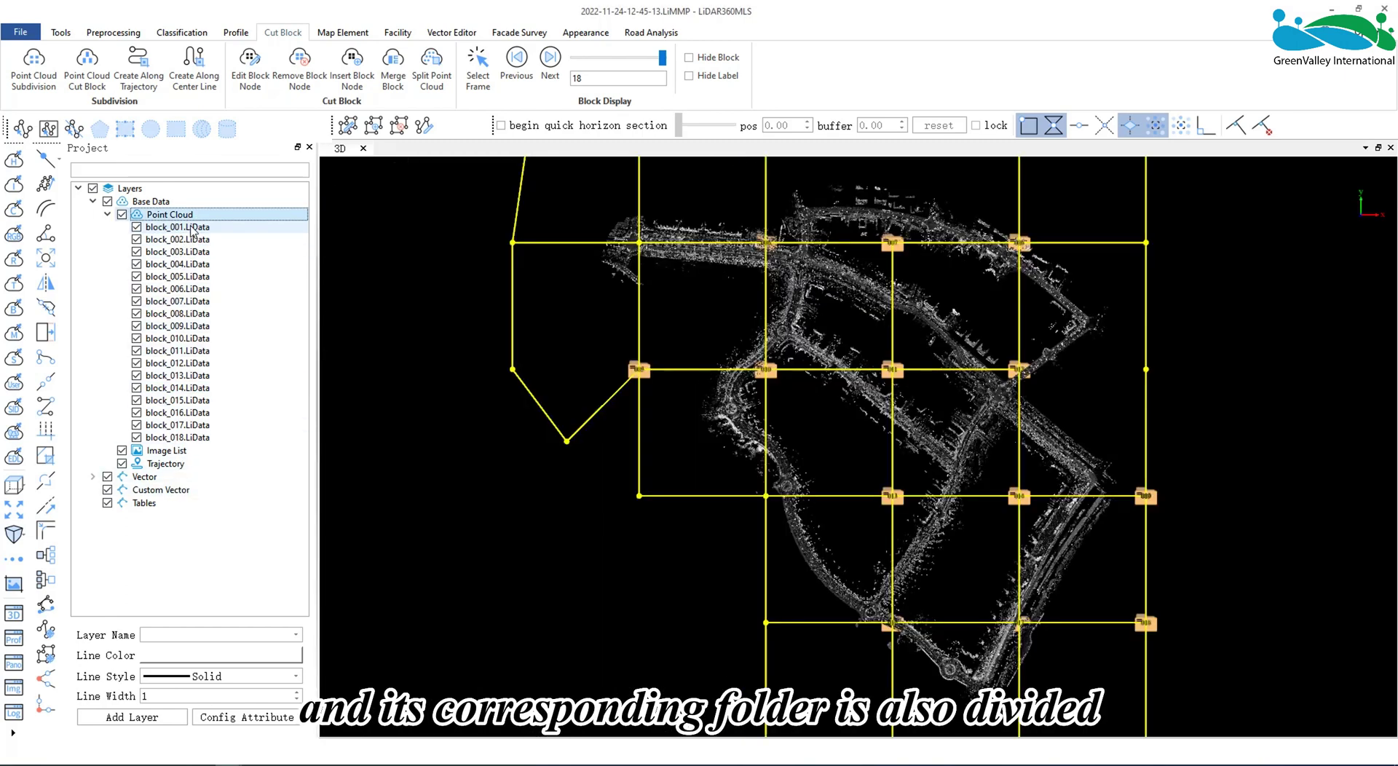
right_click(193, 228)
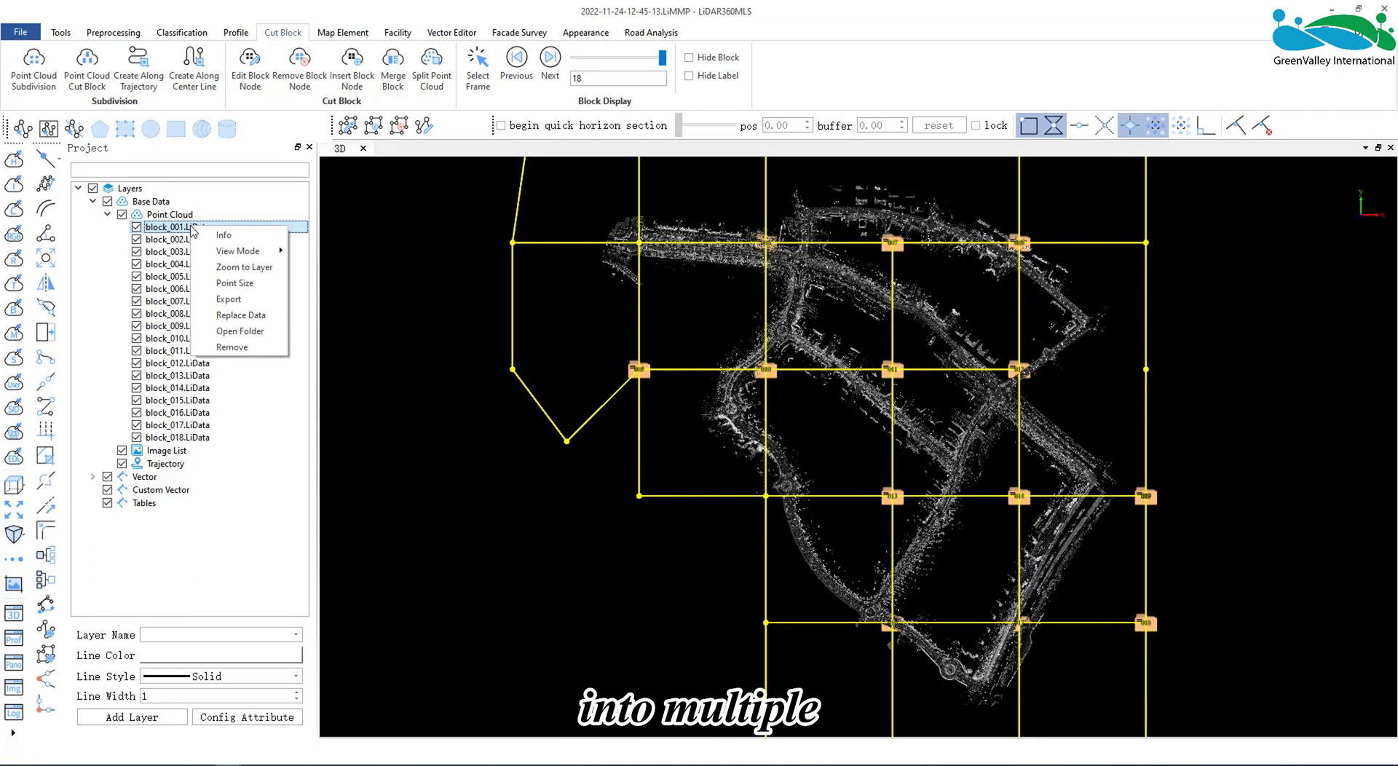
click(242, 331)
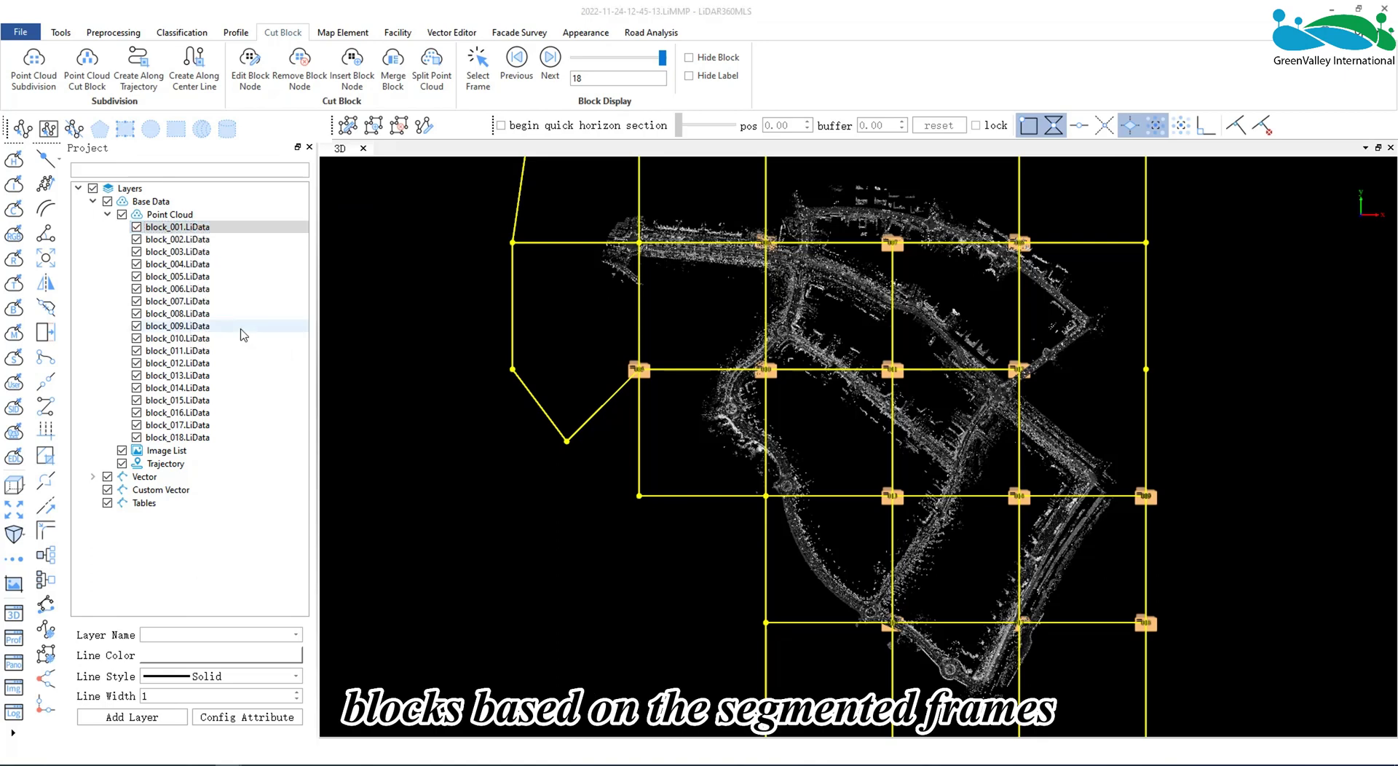
click(690, 297)
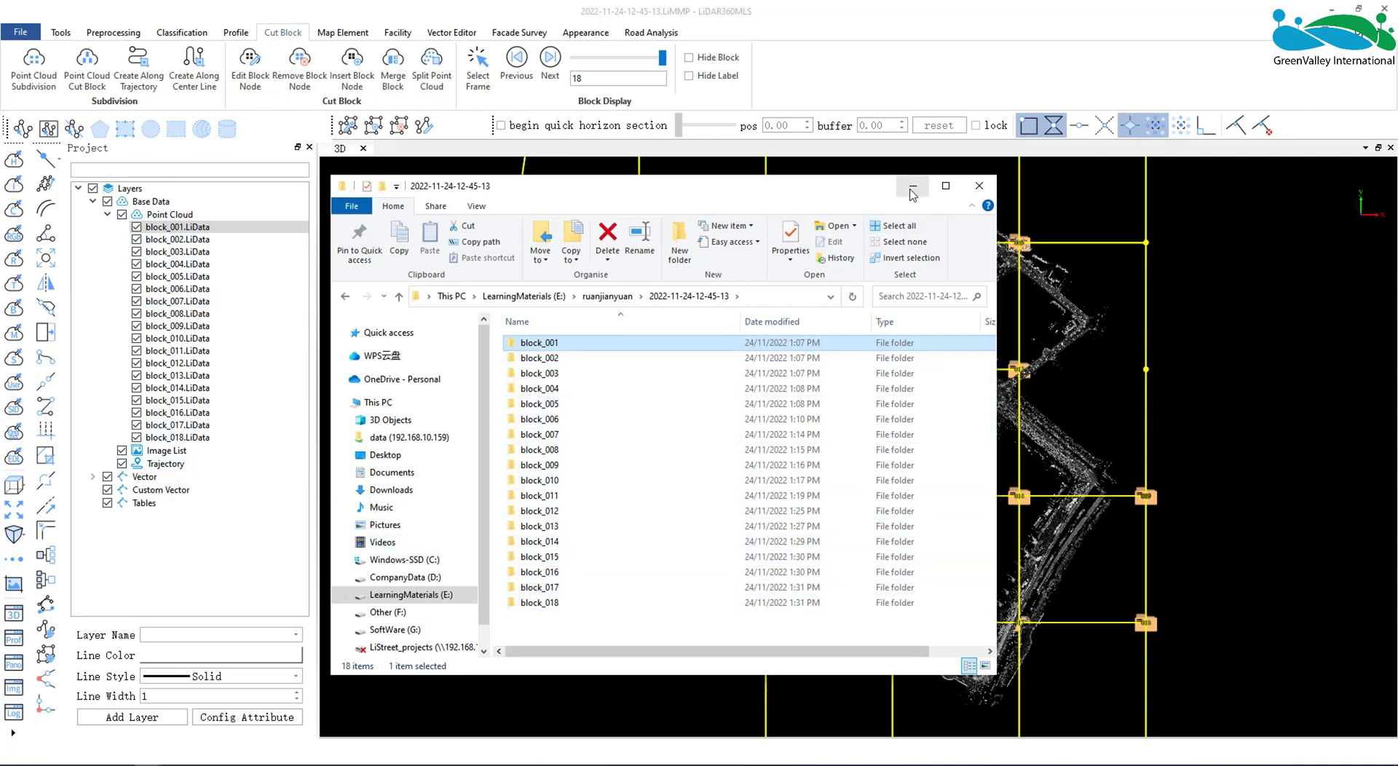
click(903, 191)
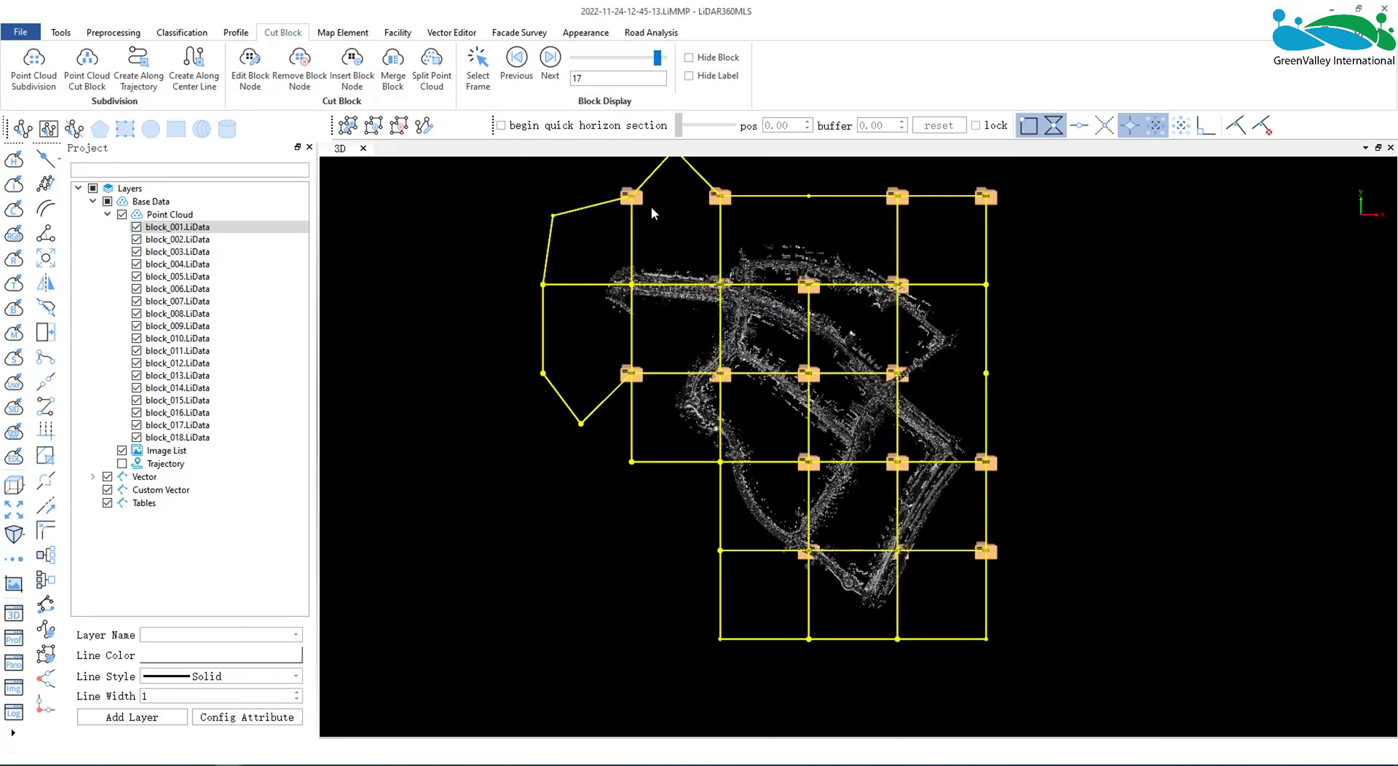
Select the block 7 frame, step back two blocks, then forward again to block 7.
click(478, 64)
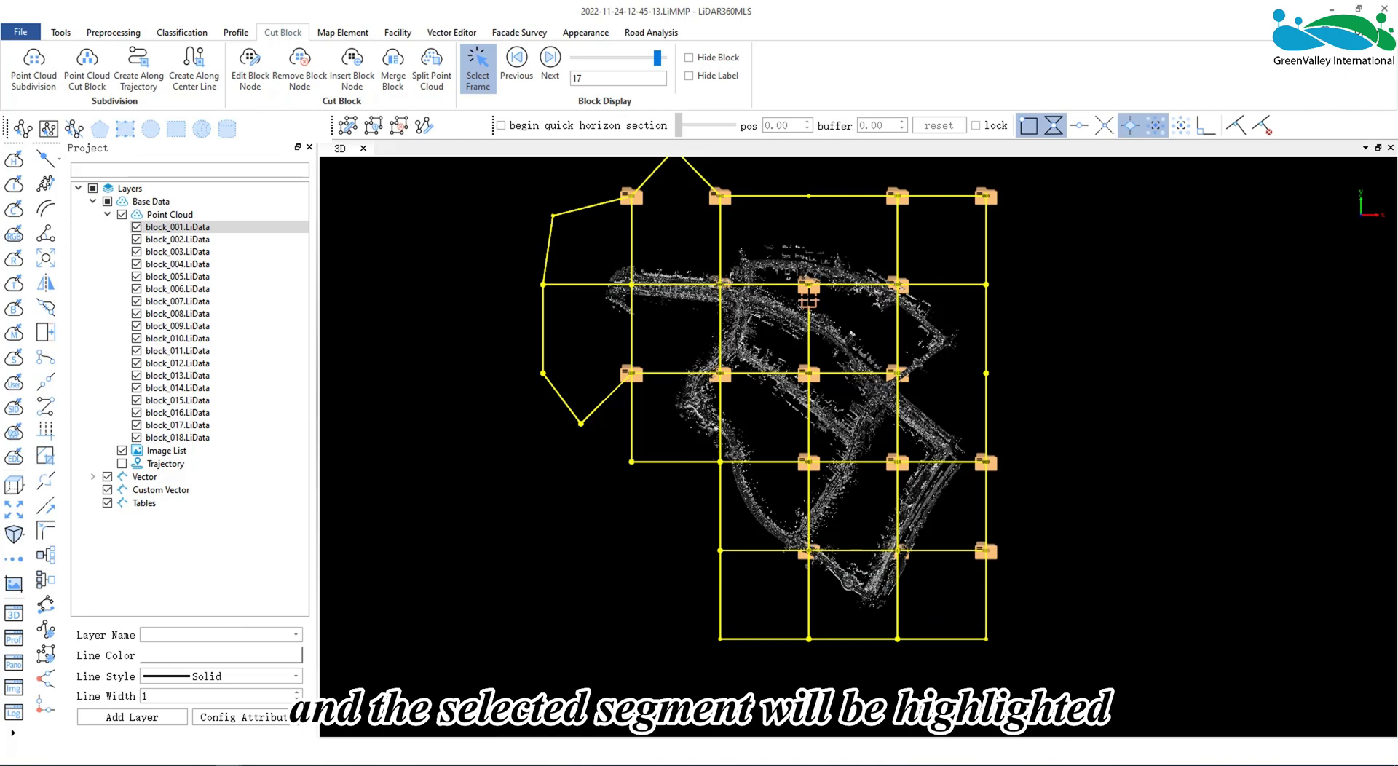
click(808, 285)
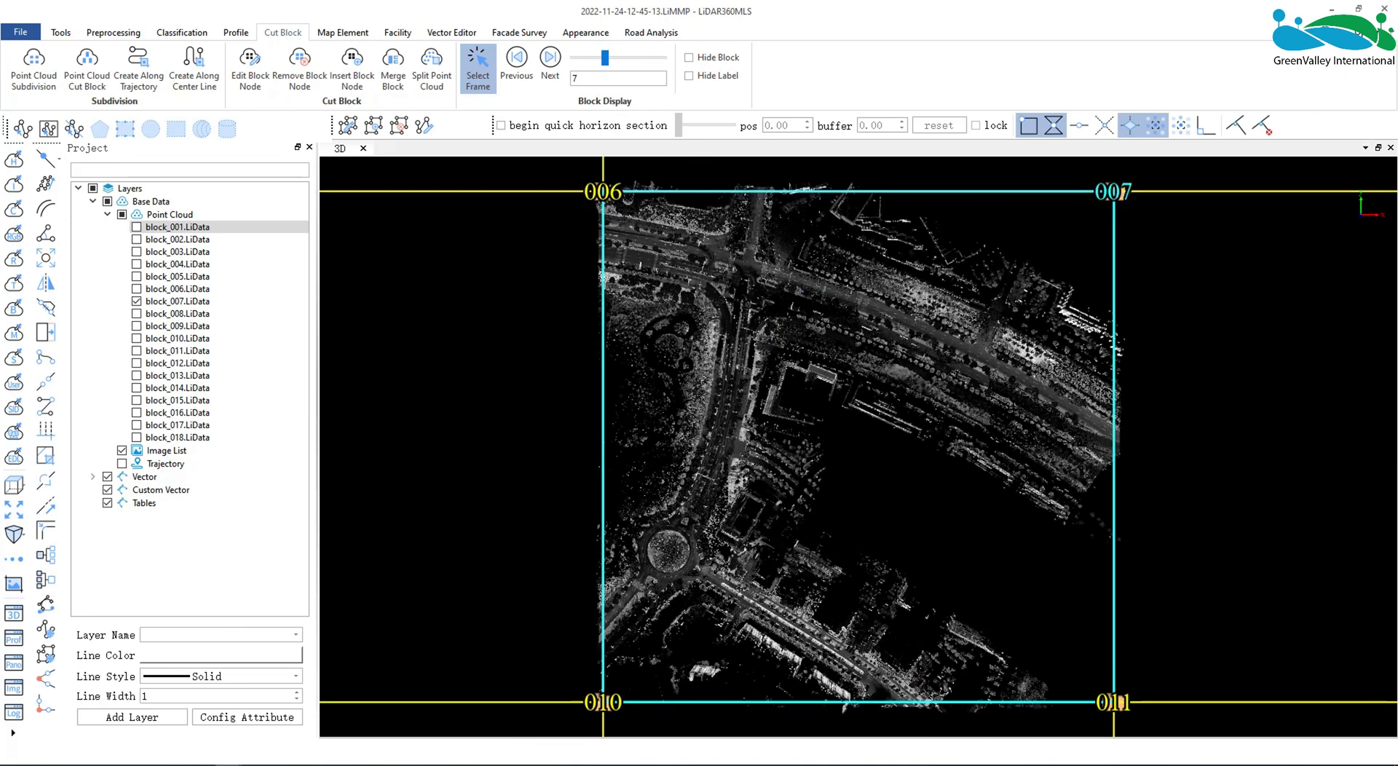
click(523, 75)
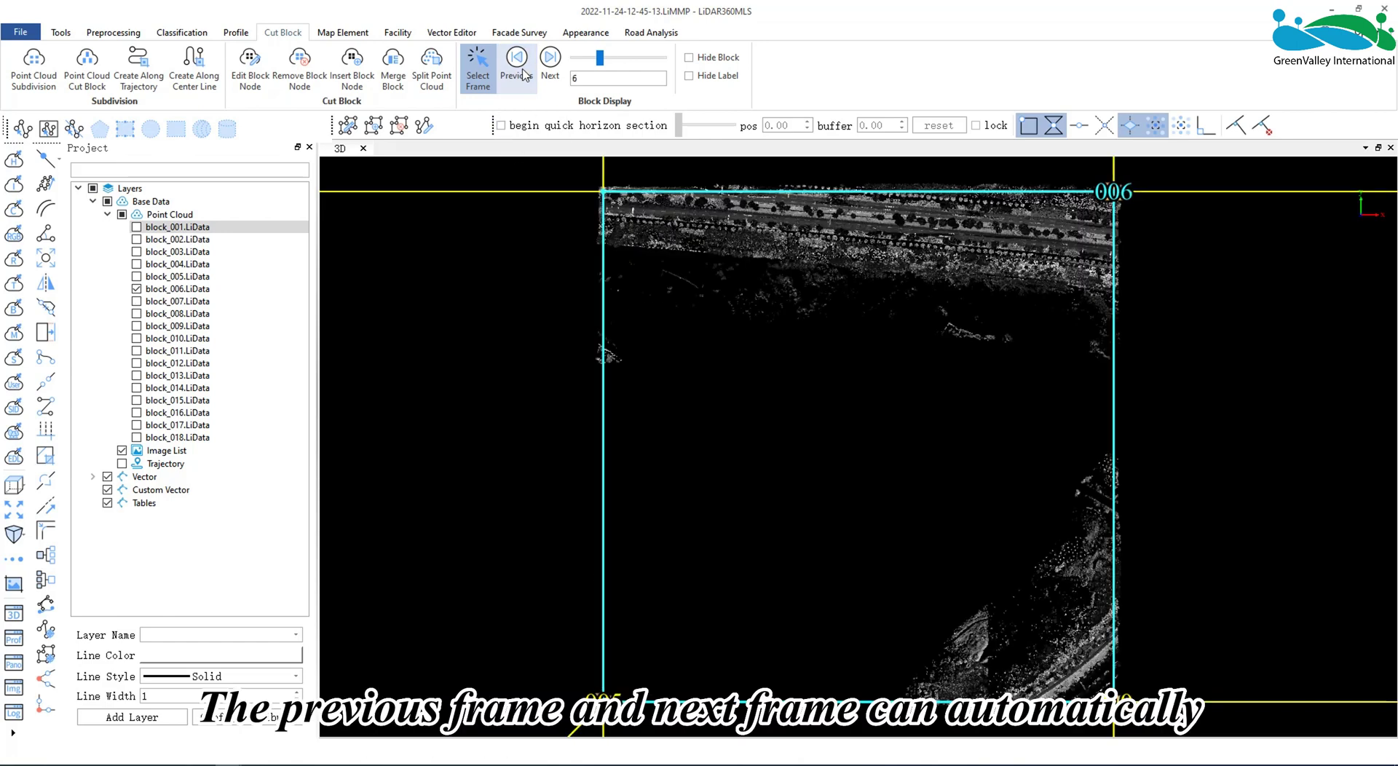
click(523, 75)
click(550, 71)
click(550, 71)
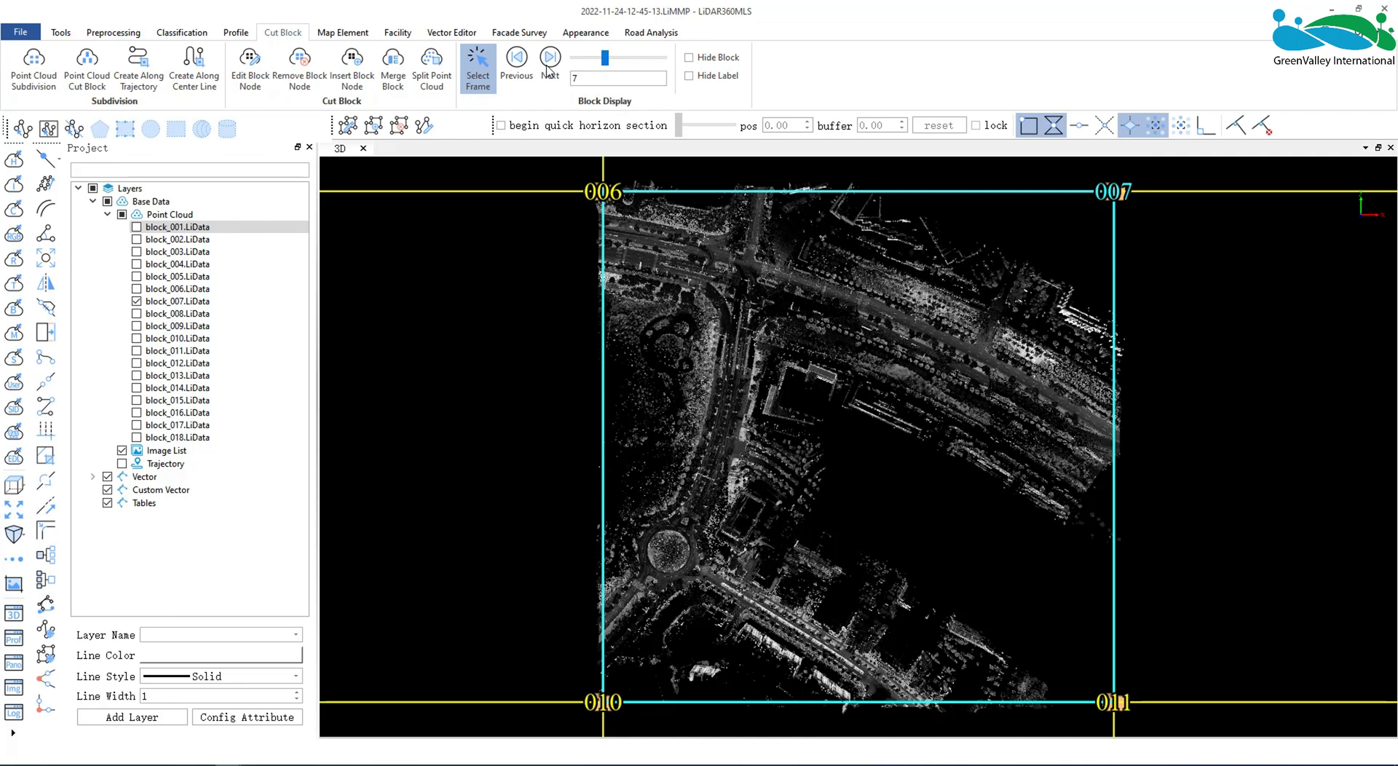
Slide the Block Display to a later block, then jump directly to block 8.
drag(605, 57, 622, 75)
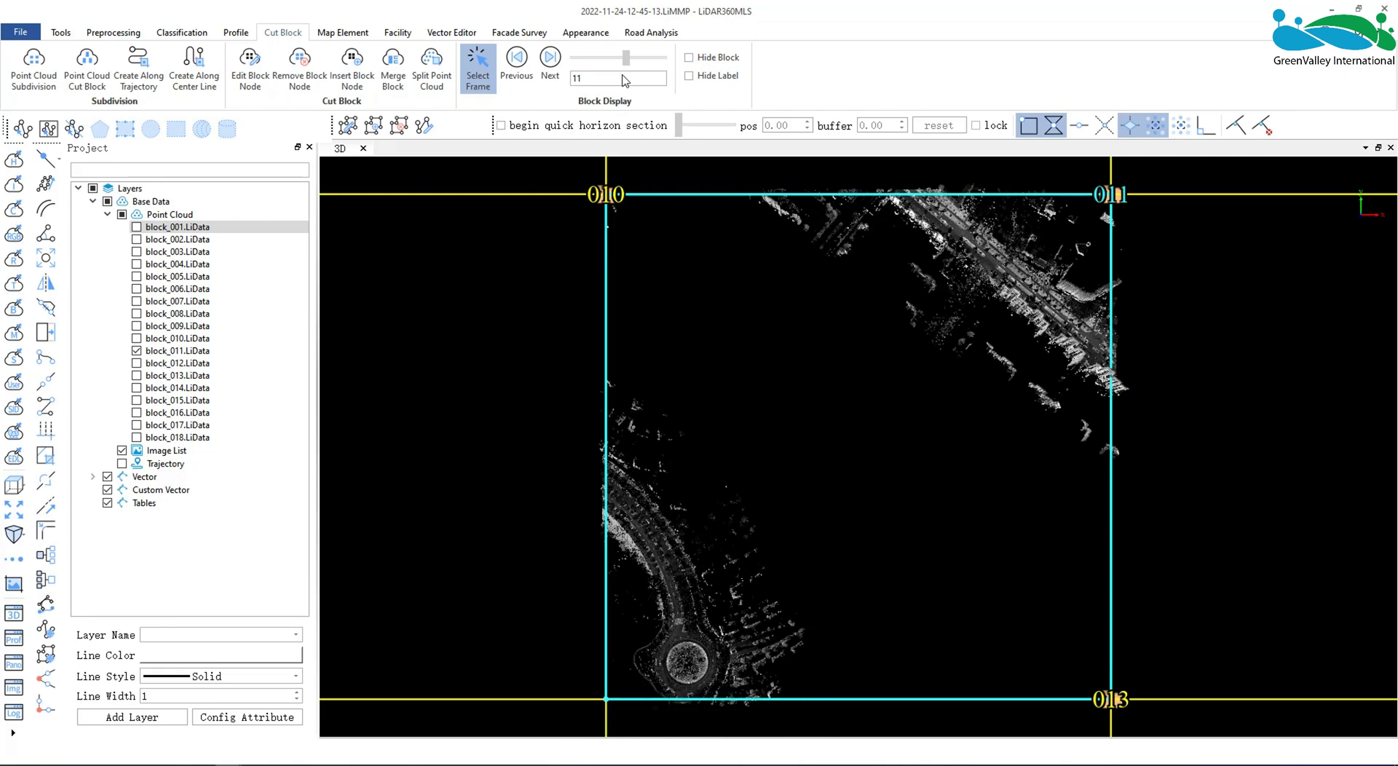
scroll(620, 79, down, 1)
key(BackSpace)
key(BackSpace)
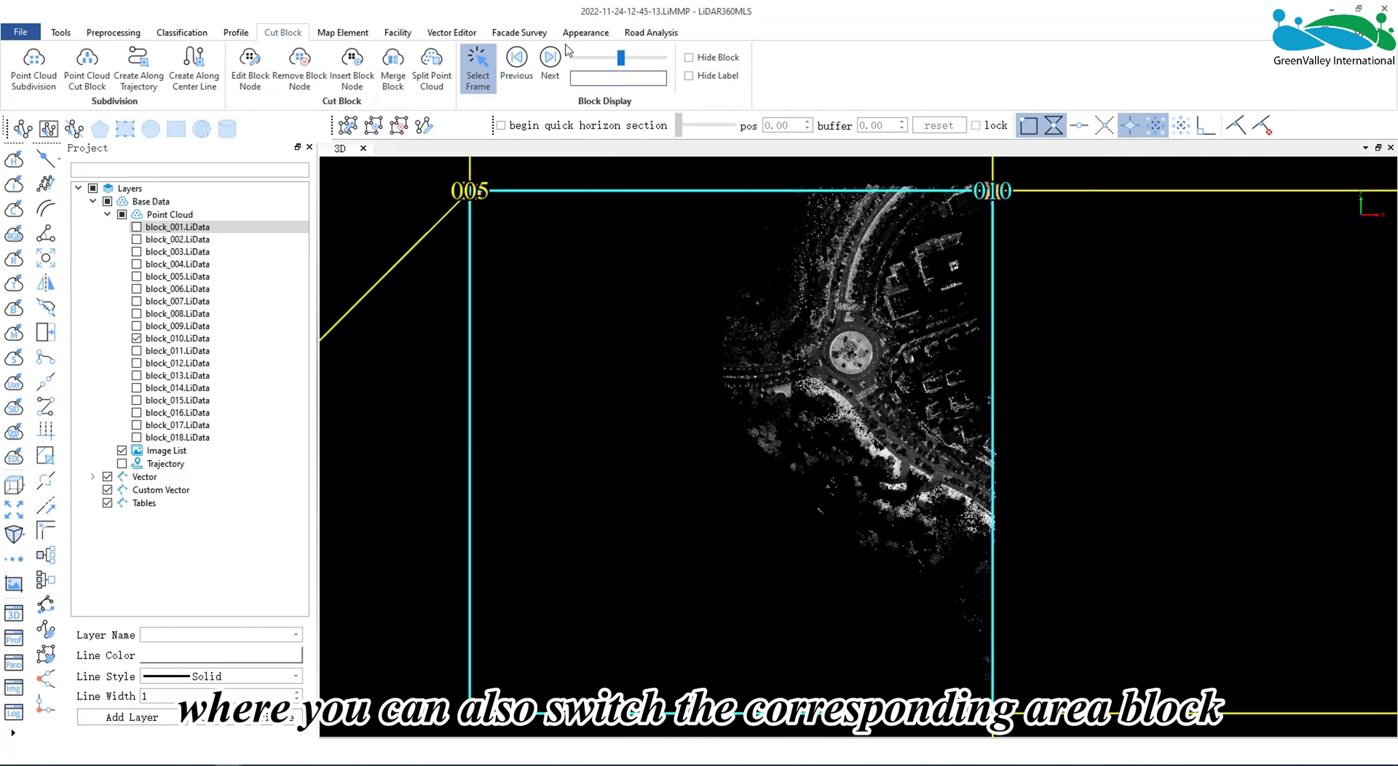
text(8)
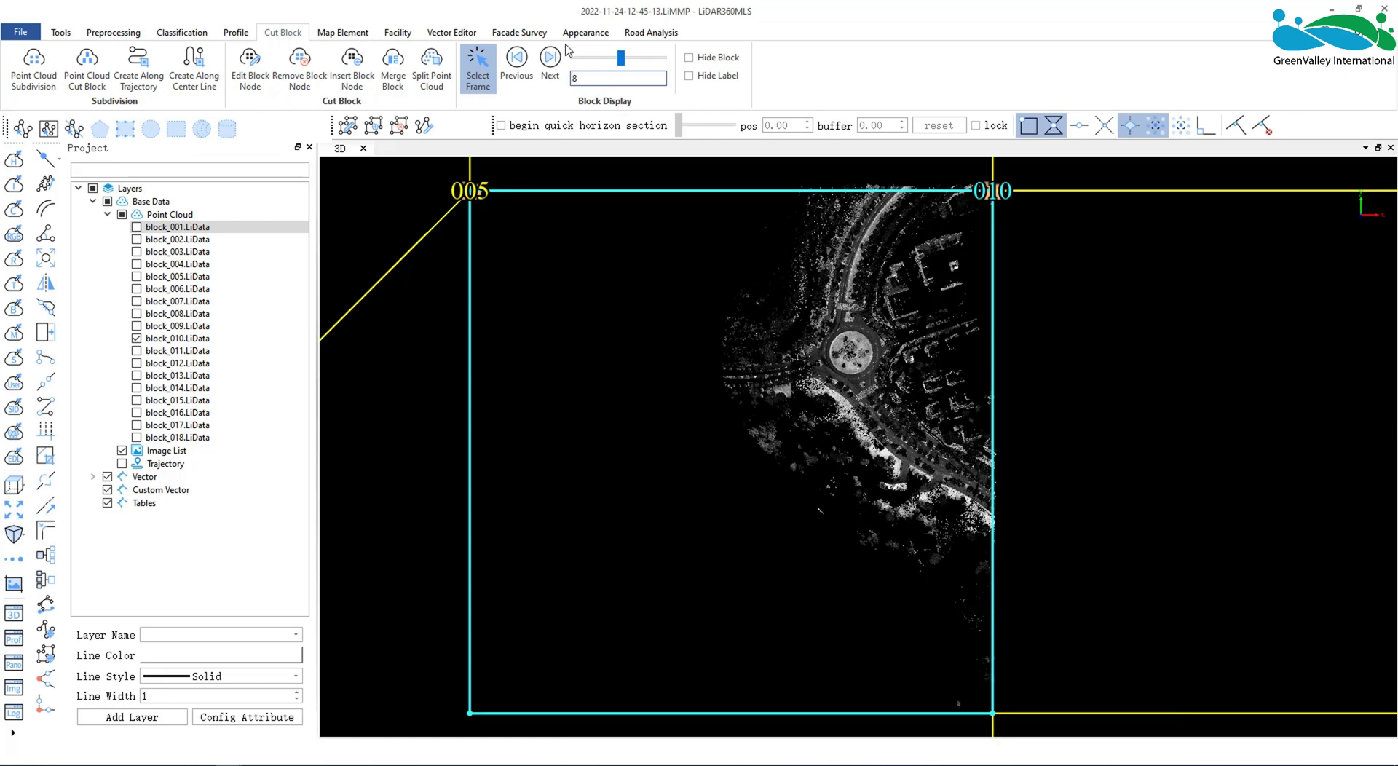
key(Return)
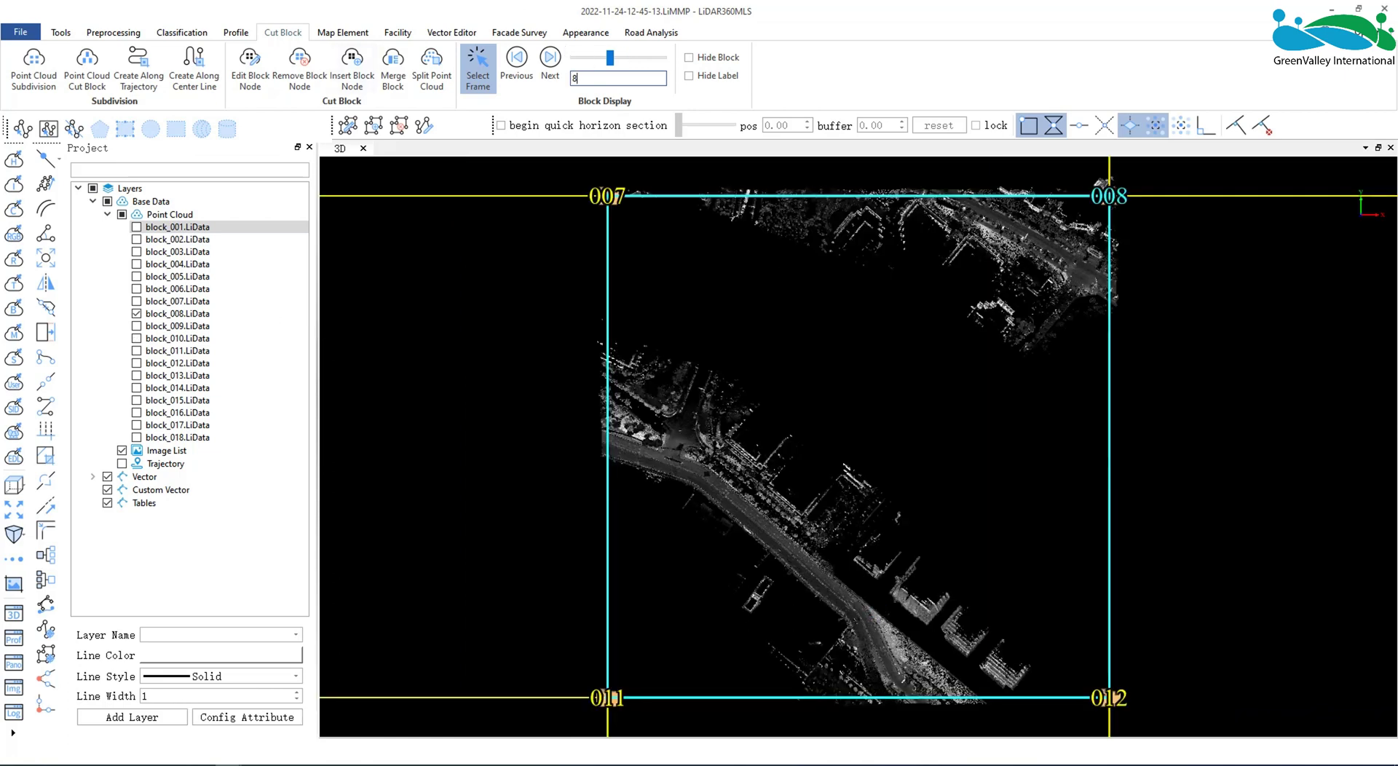
Display all block point clouds and the trajectory layer, centring the block grid in view.
click(121, 214)
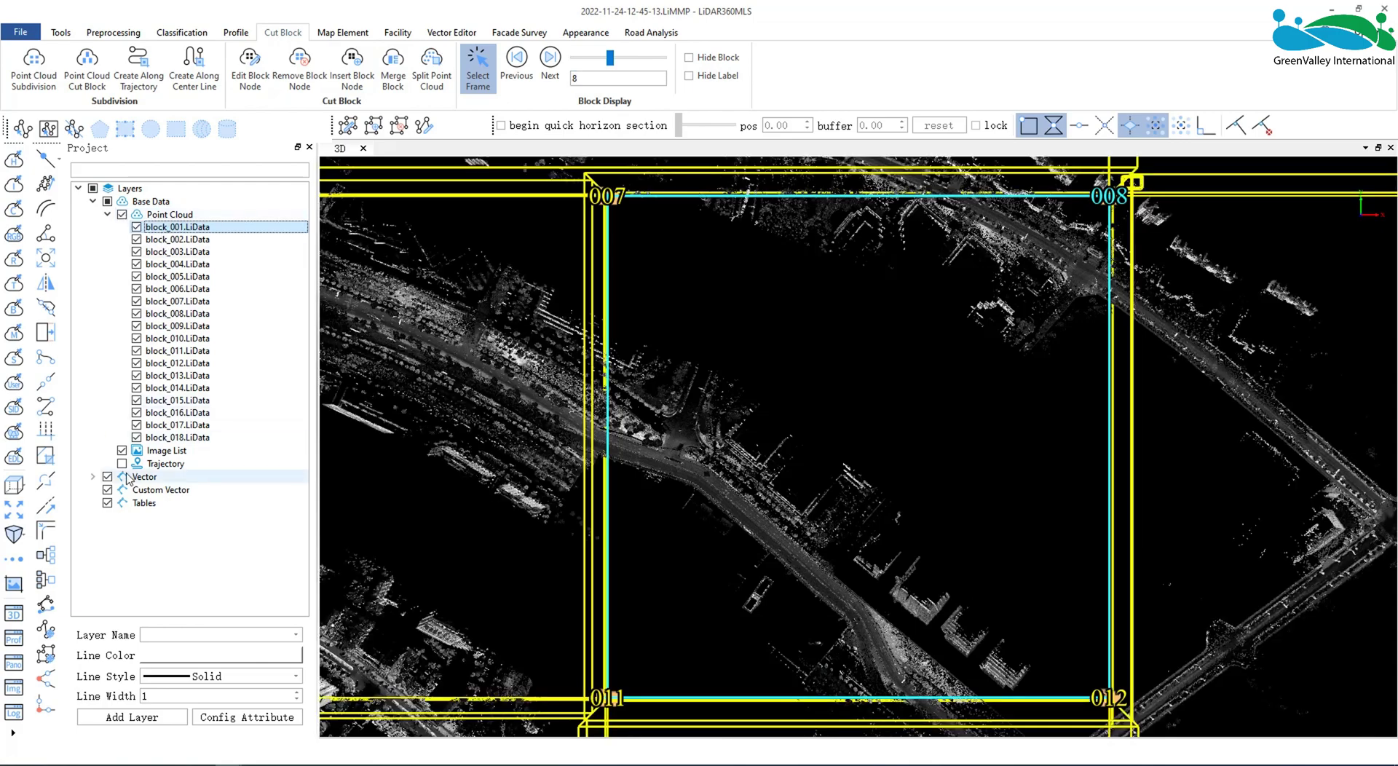
click(122, 464)
scroll(728, 418, down, 5)
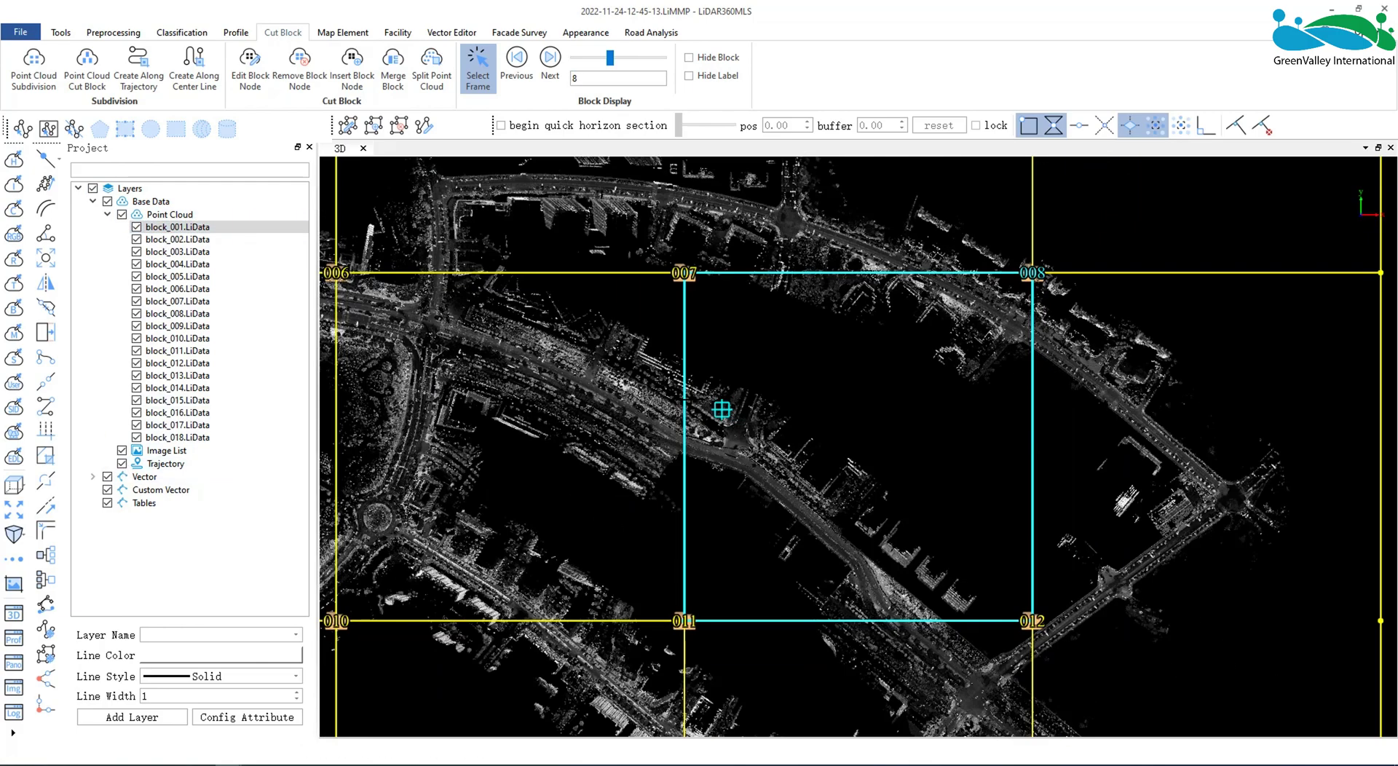
scroll(925, 220, down, 5)
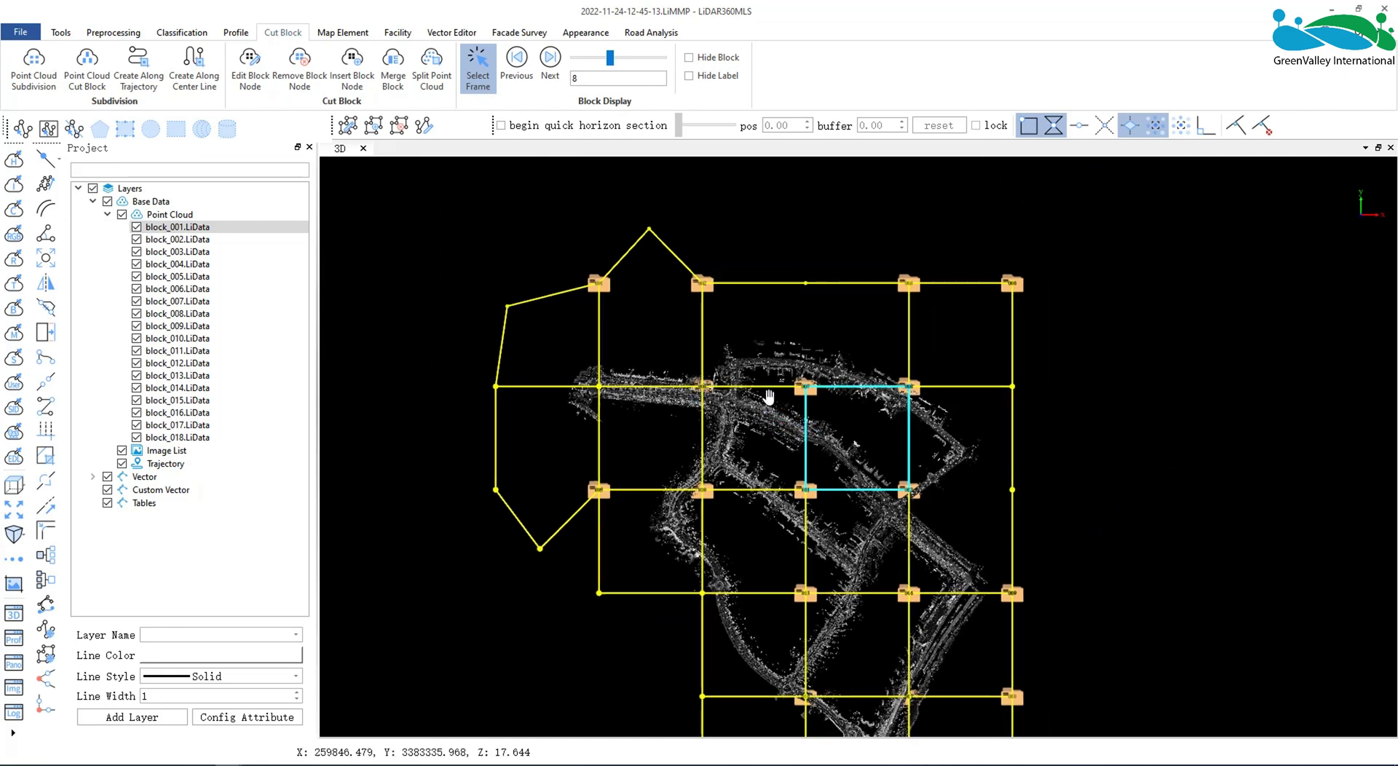
drag(765, 400, 769, 369)
scroll(769, 370, down, 1)
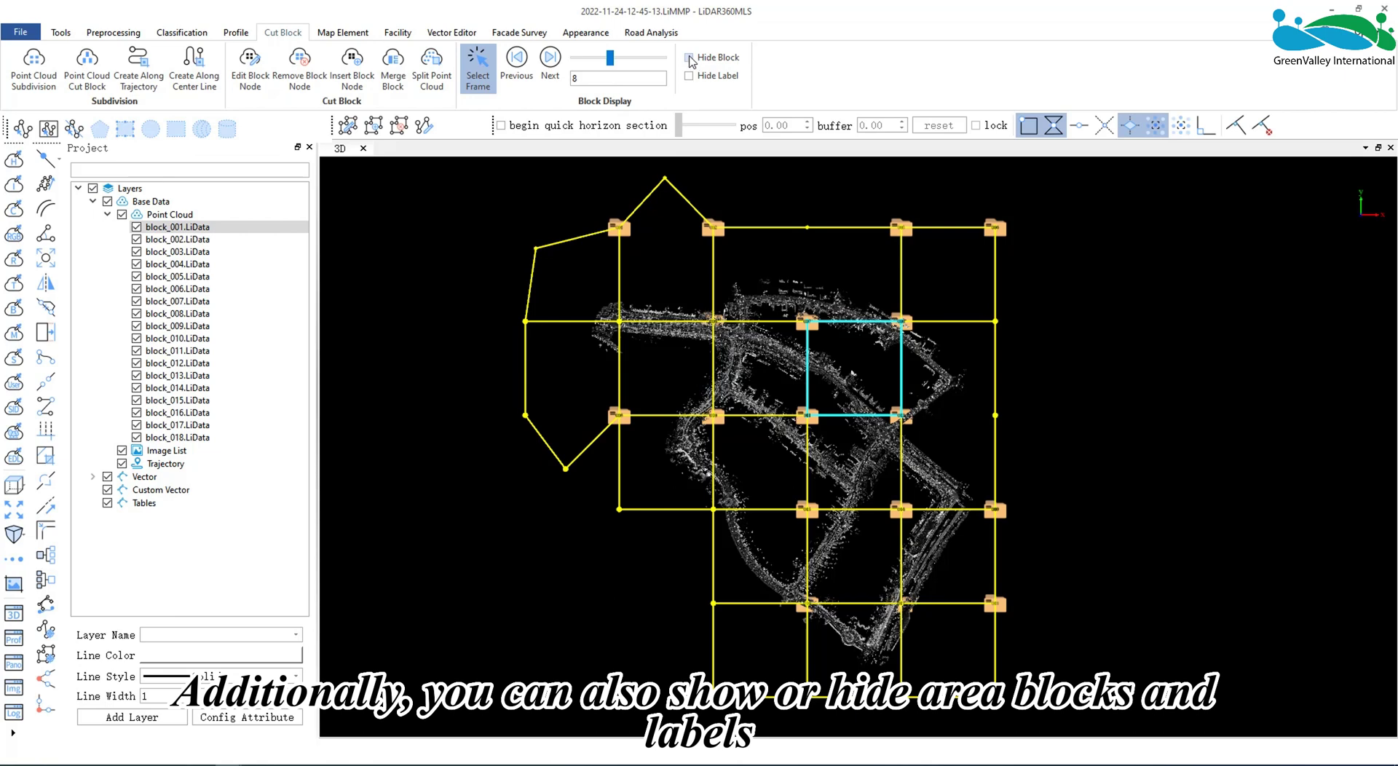
Toggle Hide Block and Hide Label on and back off, leaving grid and labels visible.
click(689, 57)
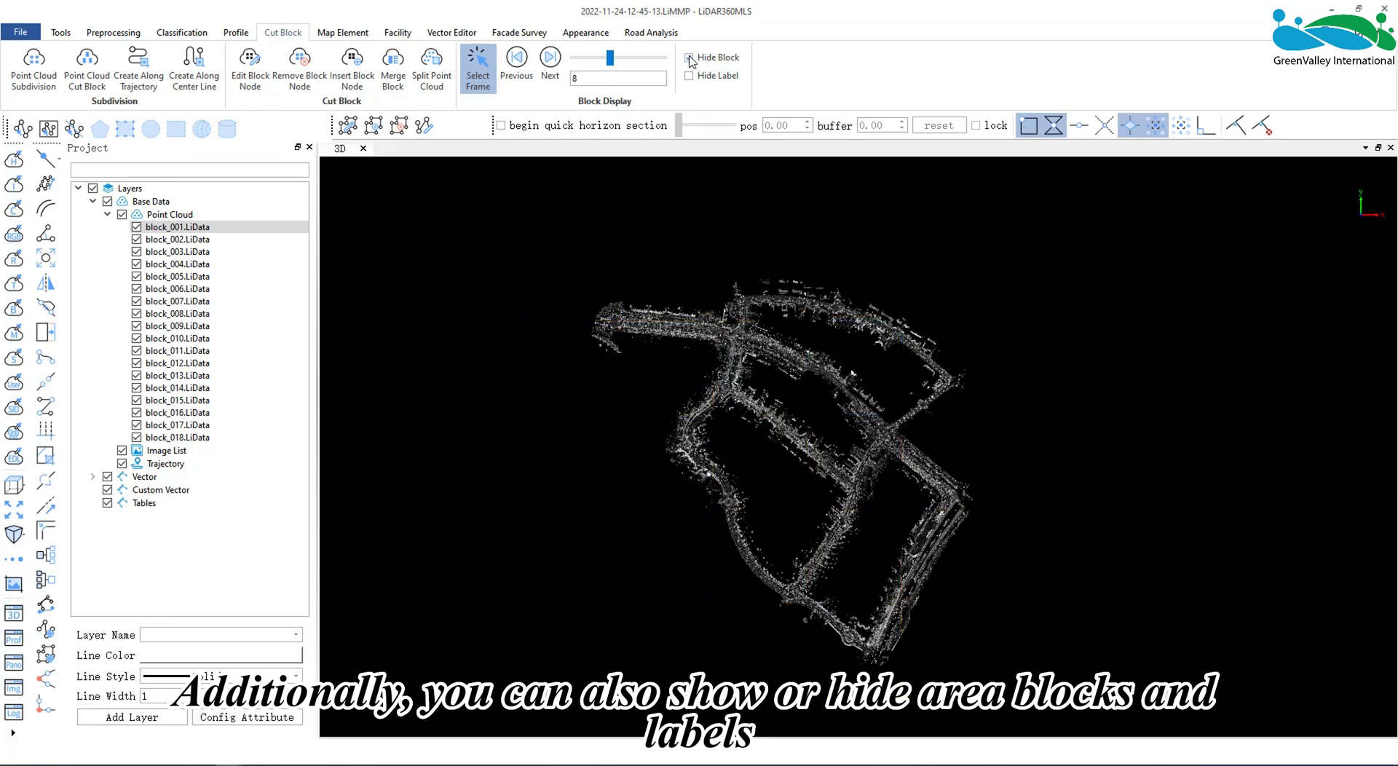
click(689, 58)
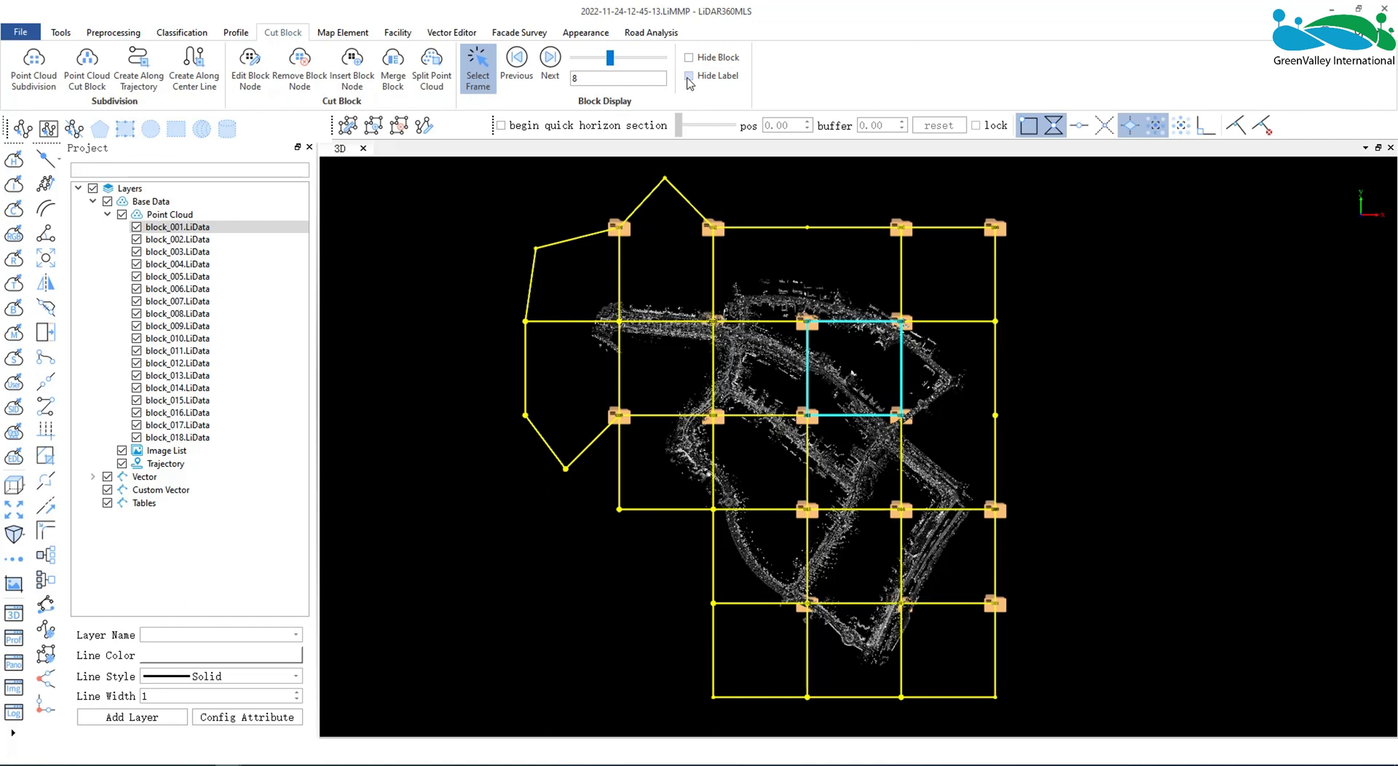
click(689, 77)
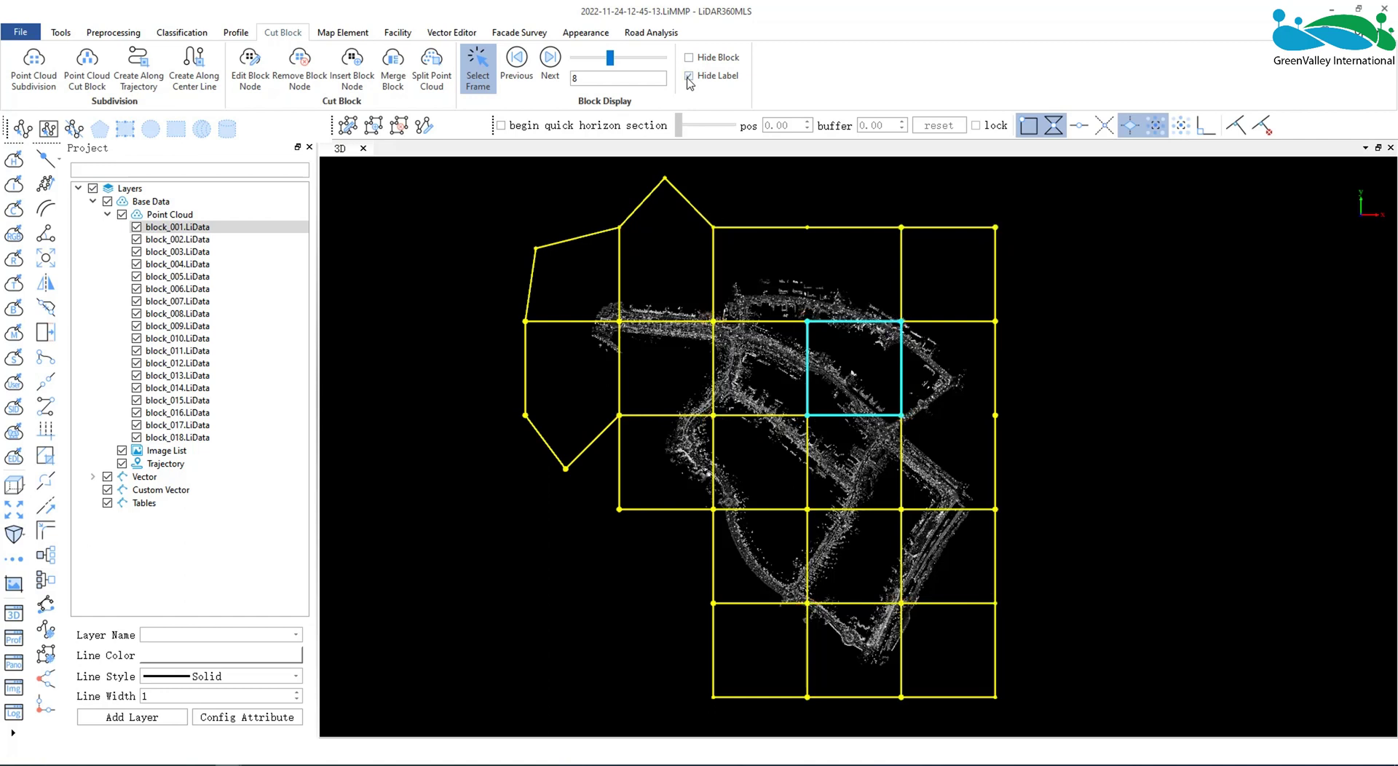
click(688, 76)
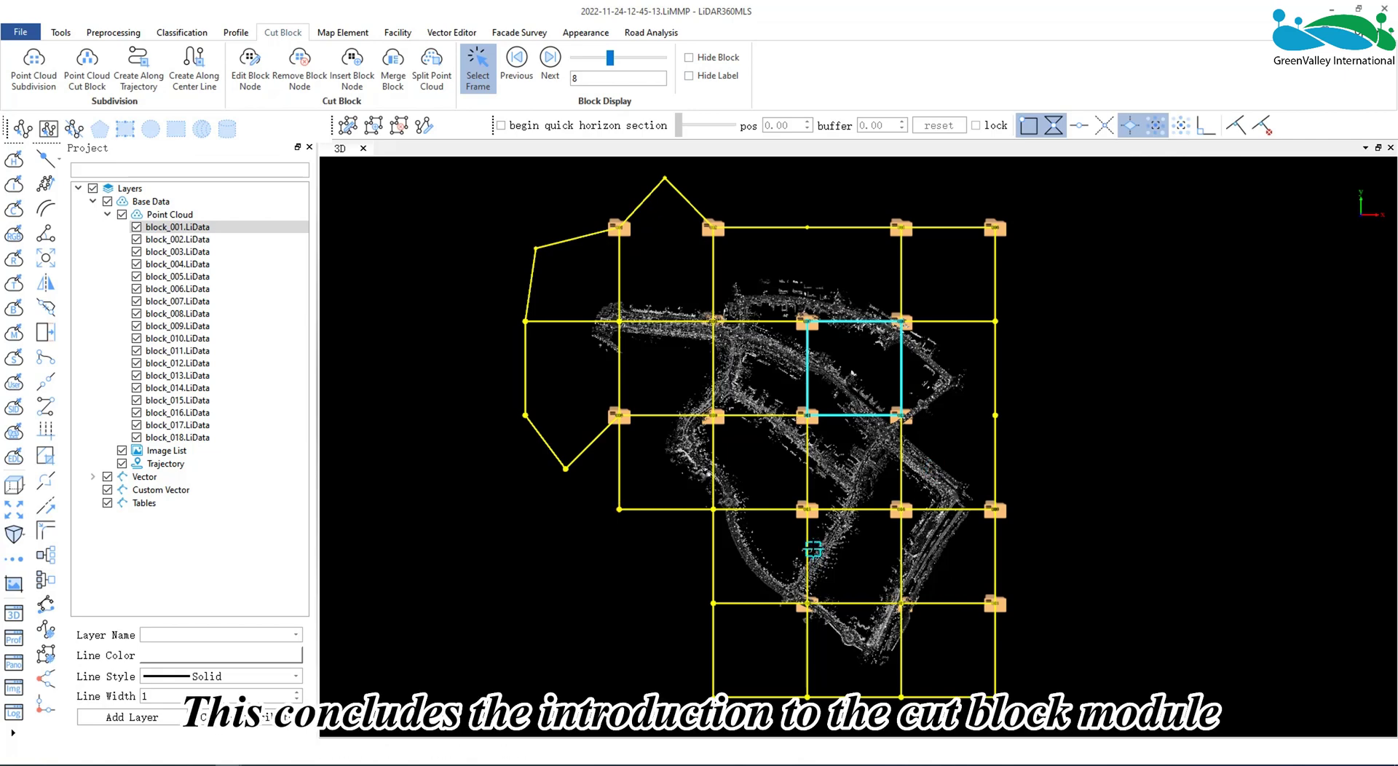